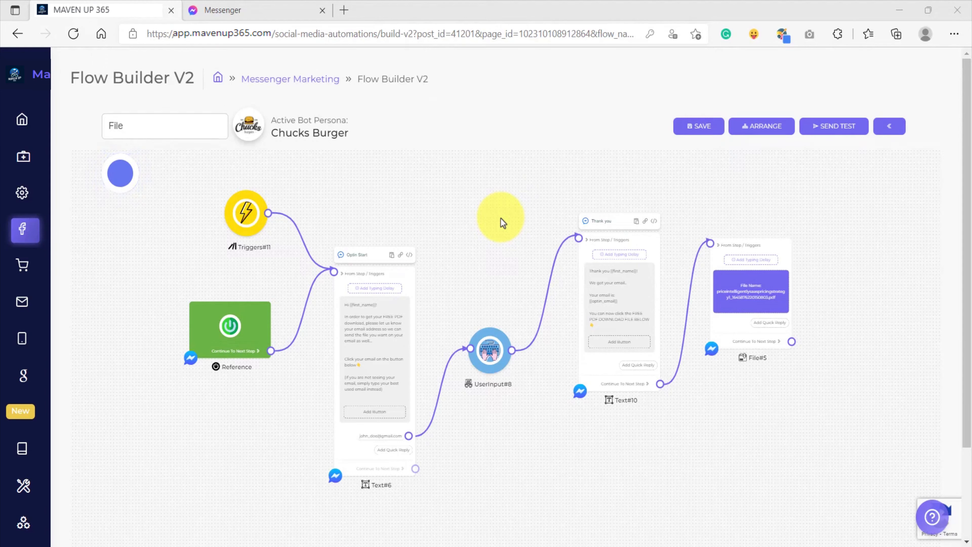
Examine the opt-in flow, from the PDF file block back to the user input block that collects the email.
{"action": "left_click_drag", "start_coordinate": [725, 192], "coordinate": [465, 213]}
{"action": "scroll", "coordinate": [500, 306], "scroll_direction": "up", "scroll_amount": 5}
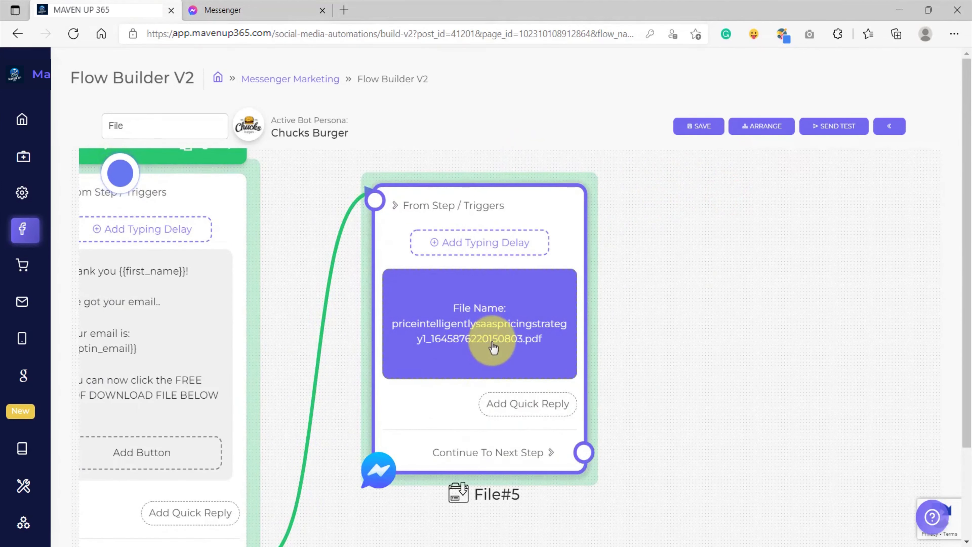
{"action": "scroll", "coordinate": [493, 344], "scroll_direction": "down", "scroll_amount": 3}
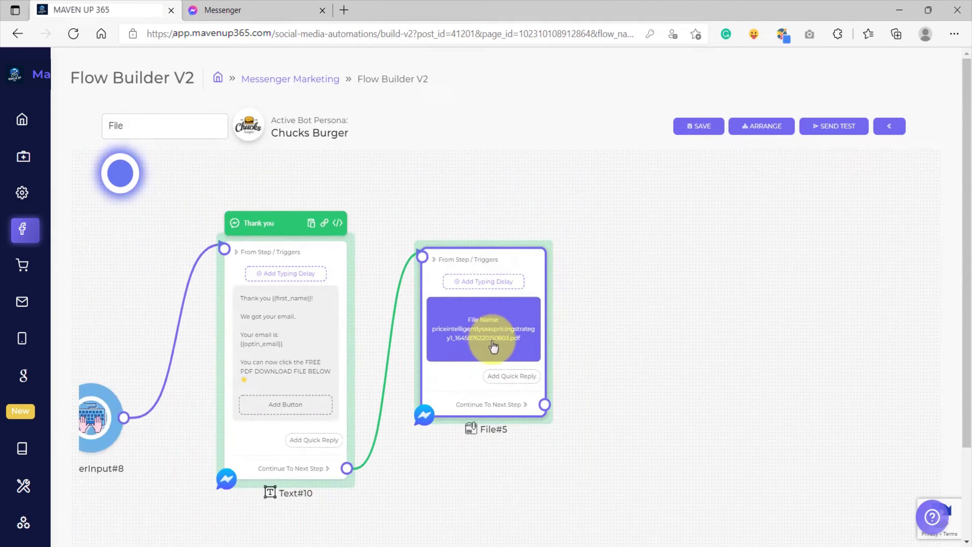
{"action": "scroll", "coordinate": [483, 431], "scroll_direction": "up", "scroll_amount": 2}
{"action": "scroll", "coordinate": [494, 346], "scroll_direction": "down", "scroll_amount": 5}
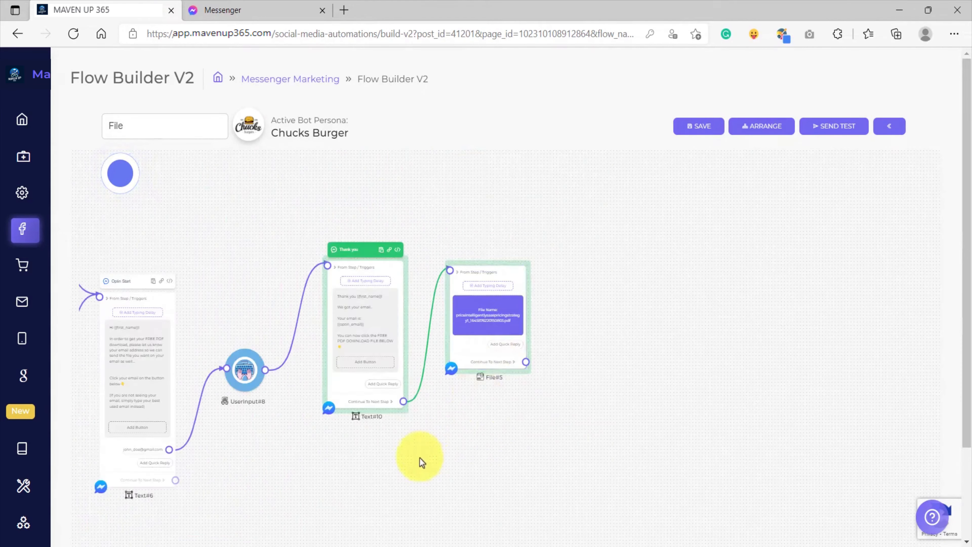
{"action": "left_click_drag", "start_coordinate": [524, 402], "coordinate": [549, 408]}
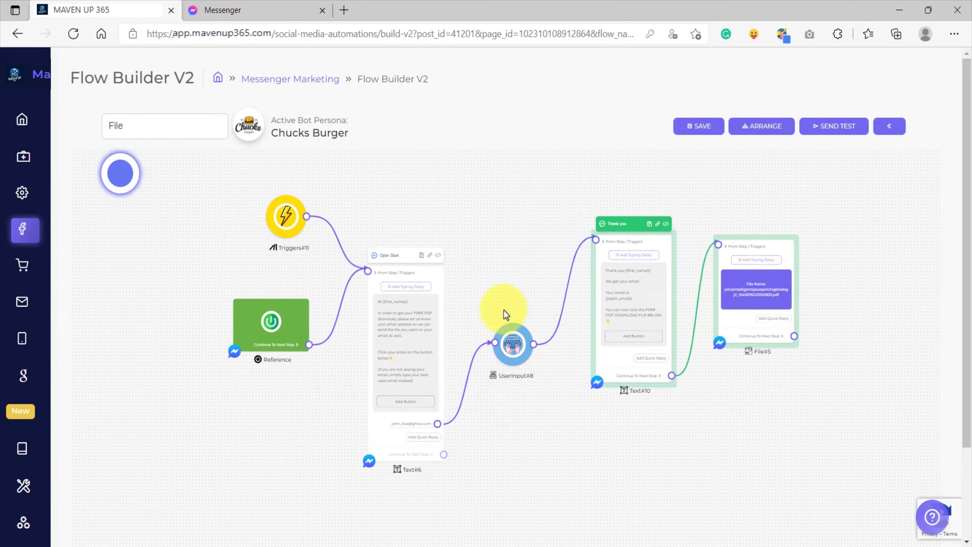
{"action": "left_click_drag", "start_coordinate": [512, 296], "coordinate": [502, 294]}
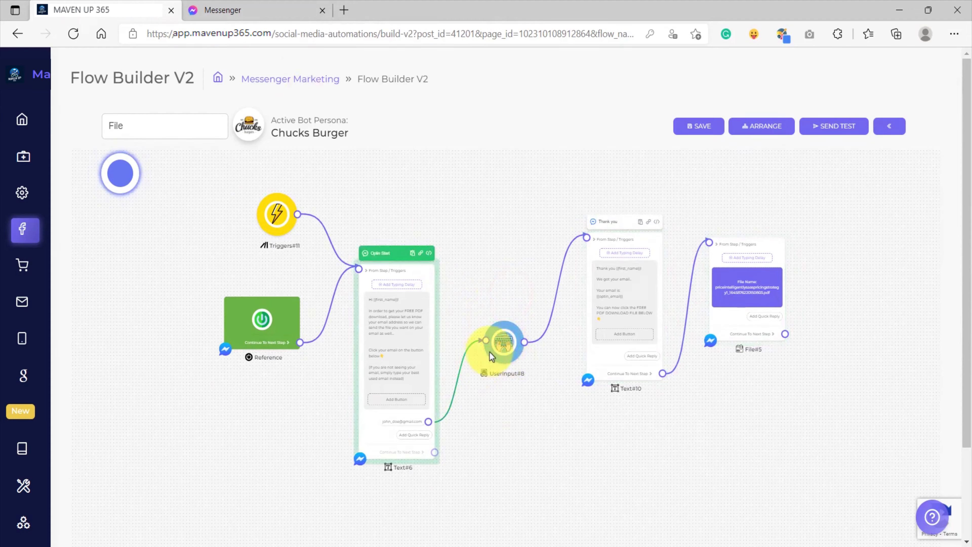
{"action": "scroll", "coordinate": [502, 364], "scroll_direction": "up", "scroll_amount": 5}
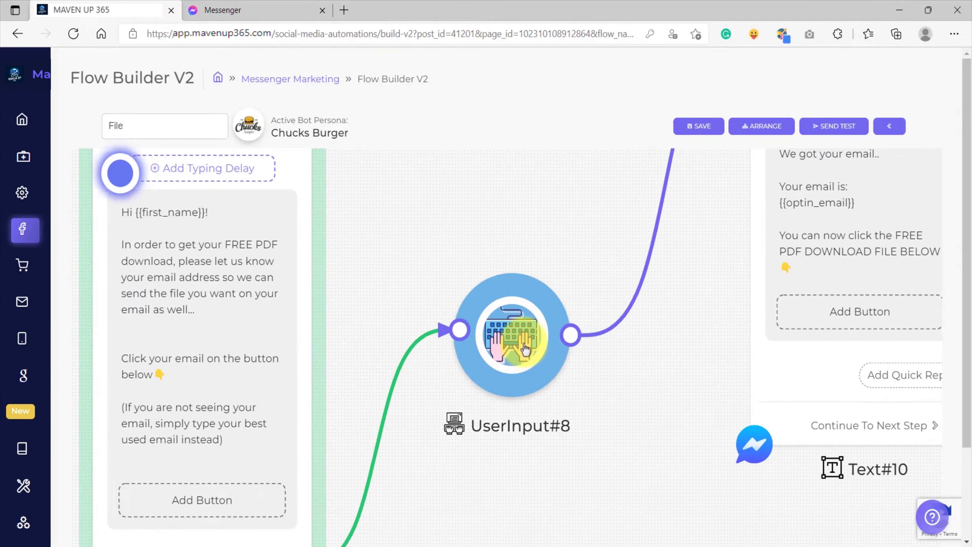
Move the Thank you message and the PDF file block slightly lower, setting the file block a little further along.
{"action": "scroll", "coordinate": [522, 352], "scroll_direction": "down", "scroll_amount": 5}
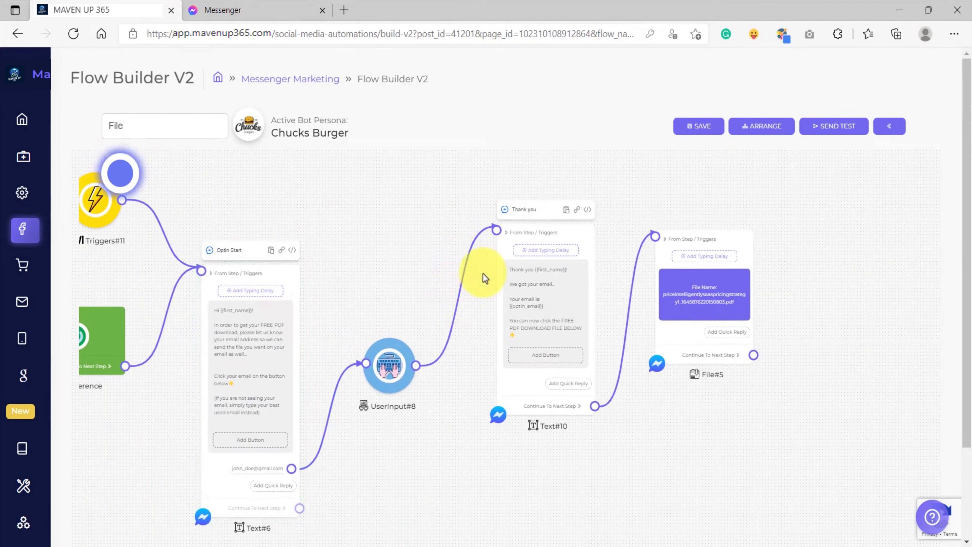
{"action": "left_click_drag", "start_coordinate": [570, 233], "coordinate": [577, 253]}
{"action": "left_click_drag", "start_coordinate": [687, 233], "coordinate": [716, 244]}
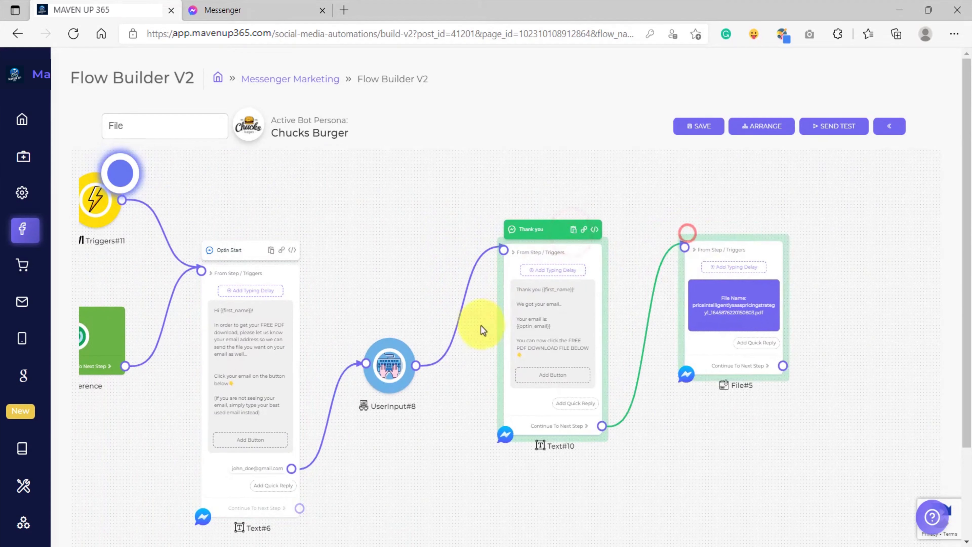
Read the Thank you message text and check how it links the user input block to the PDF file block.
{"action": "scroll", "coordinate": [560, 325], "scroll_direction": "up", "scroll_amount": 5}
{"action": "scroll", "coordinate": [553, 304], "scroll_direction": "down", "scroll_amount": 2}
{"action": "scroll", "coordinate": [555, 309], "scroll_direction": "up", "scroll_amount": 1}
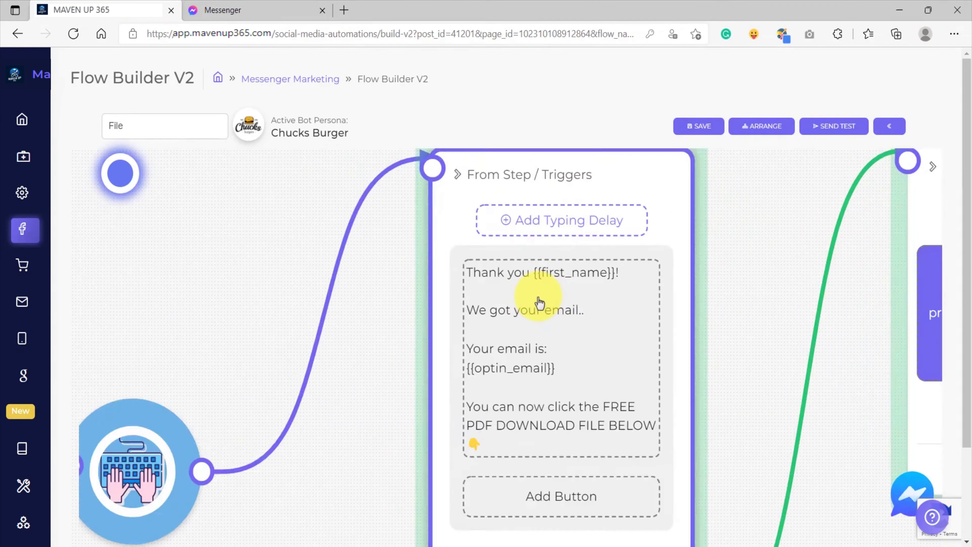
{"action": "scroll", "coordinate": [539, 294], "scroll_direction": "up", "scroll_amount": 3}
{"action": "scroll", "coordinate": [540, 289], "scroll_direction": "down", "scroll_amount": 8}
{"action": "left_click_drag", "start_coordinate": [684, 206], "coordinate": [480, 210]}
{"action": "scroll", "coordinate": [585, 310], "scroll_direction": "up", "scroll_amount": 2}
{"action": "scroll", "coordinate": [503, 304], "scroll_direction": "down", "scroll_amount": 4}
{"action": "left_click_drag", "start_coordinate": [490, 267], "coordinate": [689, 260]}
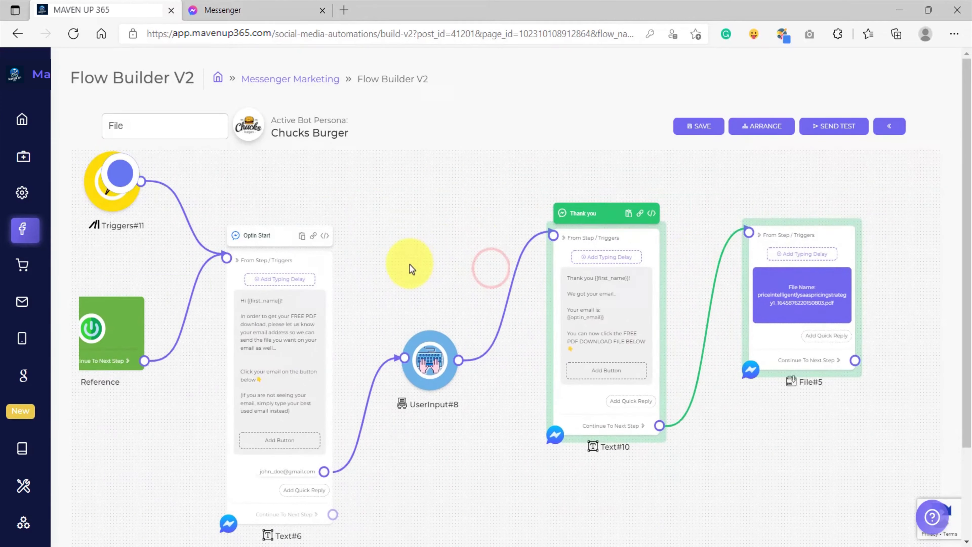
{"action": "left_click_drag", "start_coordinate": [358, 279], "coordinate": [424, 257]}
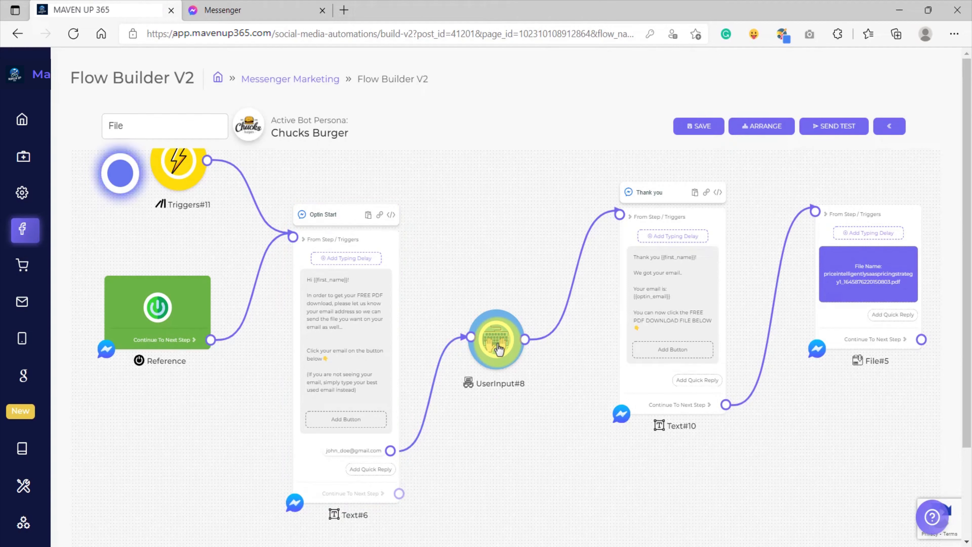
Review the PDF file block at the end of the flow, followed by the email user input block and its connections.
{"action": "left_click_drag", "start_coordinate": [770, 200], "coordinate": [368, 200]}
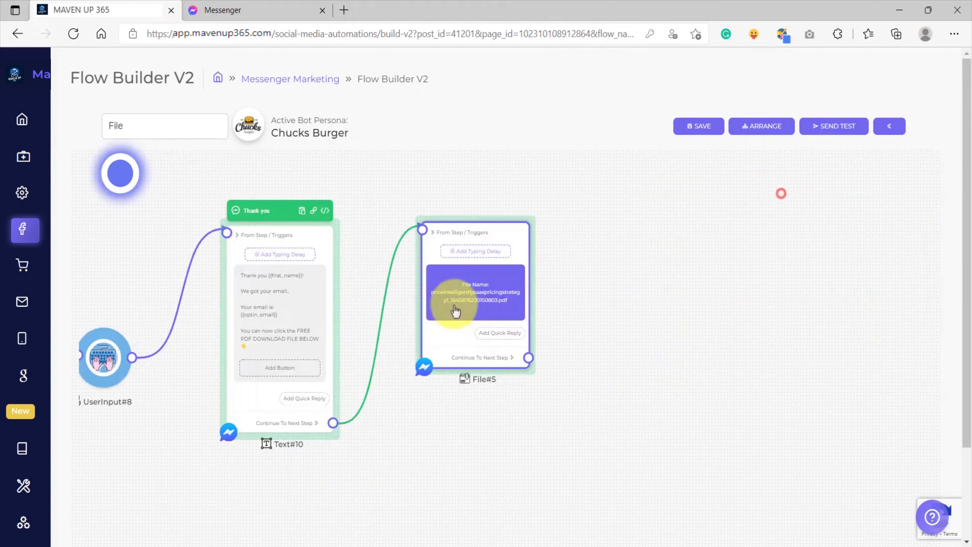
{"action": "scroll", "coordinate": [503, 301], "scroll_direction": "up", "scroll_amount": 5}
{"action": "scroll", "coordinate": [505, 256], "scroll_direction": "down", "scroll_amount": 5}
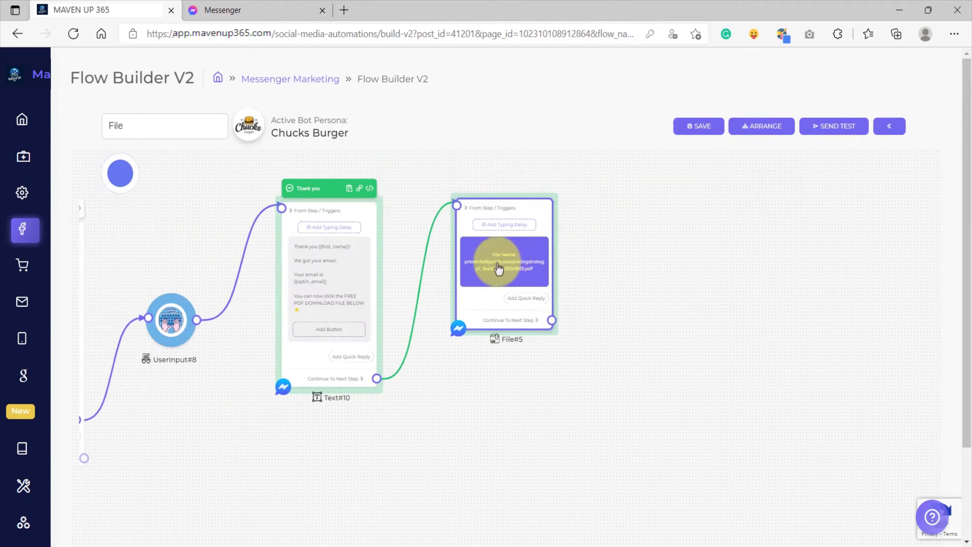
{"action": "left_click_drag", "start_coordinate": [515, 227], "coordinate": [541, 211]}
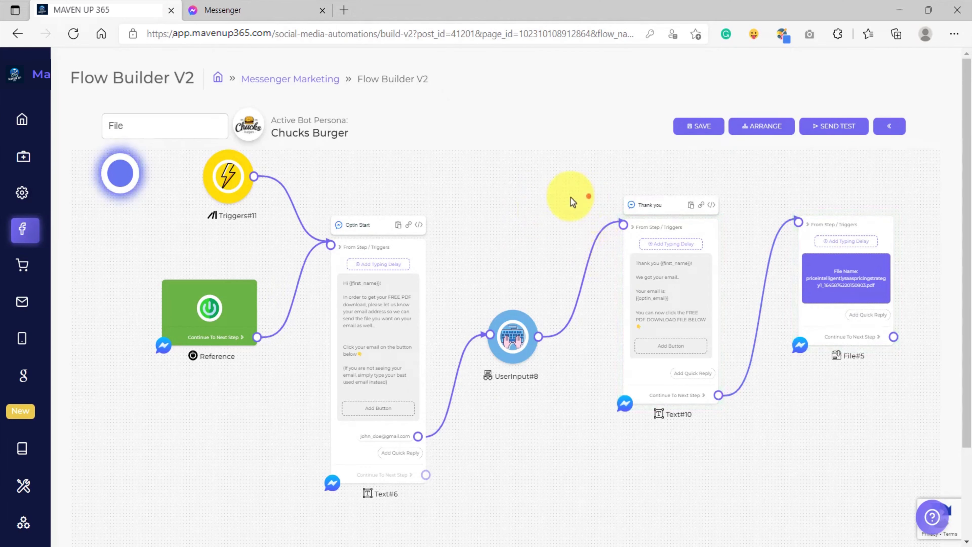
{"action": "left_click_drag", "start_coordinate": [589, 196], "coordinate": [344, 196]}
{"action": "scroll", "coordinate": [625, 253], "scroll_direction": "up", "scroll_amount": 13}
{"action": "scroll", "coordinate": [601, 275], "scroll_direction": "down", "scroll_amount": 11}
{"action": "left_click_drag", "start_coordinate": [483, 224], "coordinate": [699, 209]}
{"action": "left_click_drag", "start_coordinate": [415, 246], "coordinate": [443, 210]}
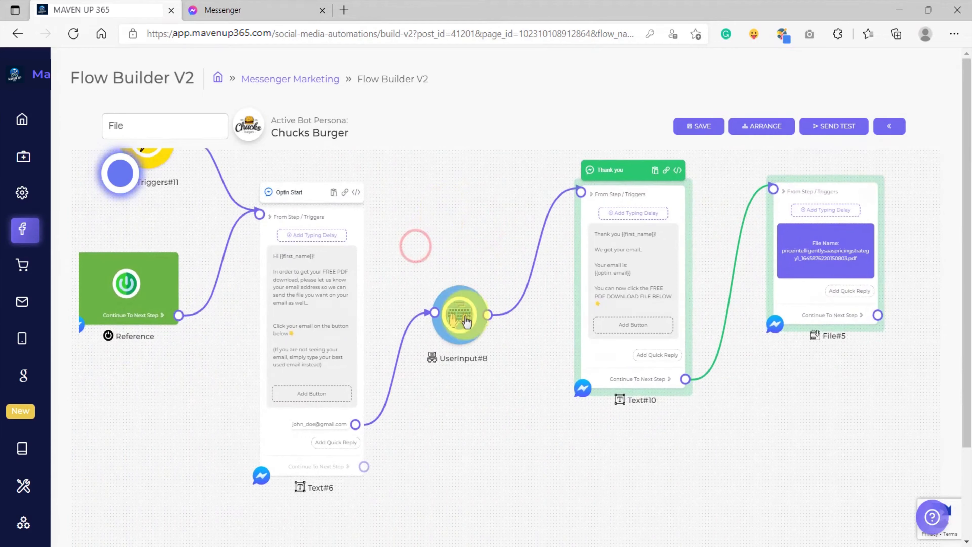
{"action": "scroll", "coordinate": [465, 321], "scroll_direction": "up", "scroll_amount": 6}
{"action": "scroll", "coordinate": [467, 325], "scroll_direction": "down", "scroll_amount": 6}
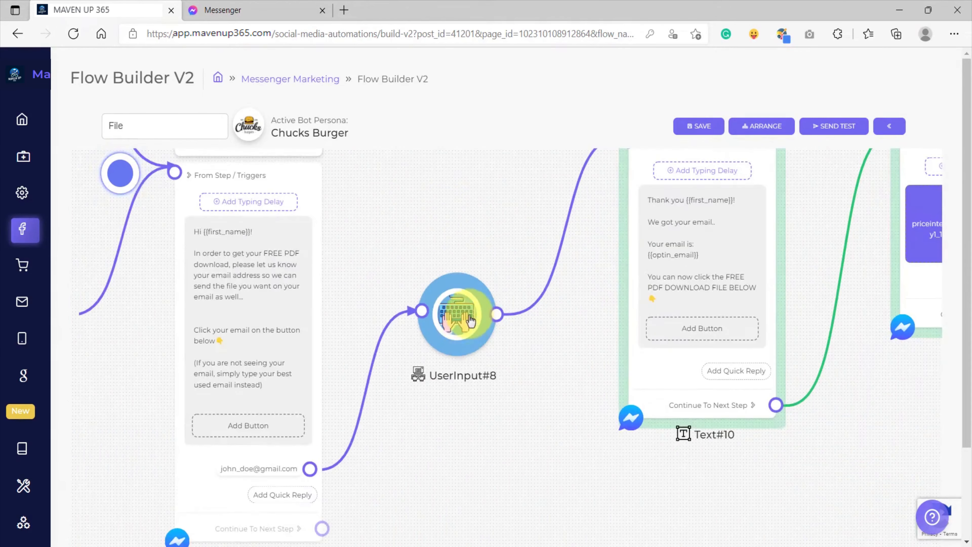
{"action": "scroll", "coordinate": [476, 325], "scroll_direction": "down", "scroll_amount": 3}
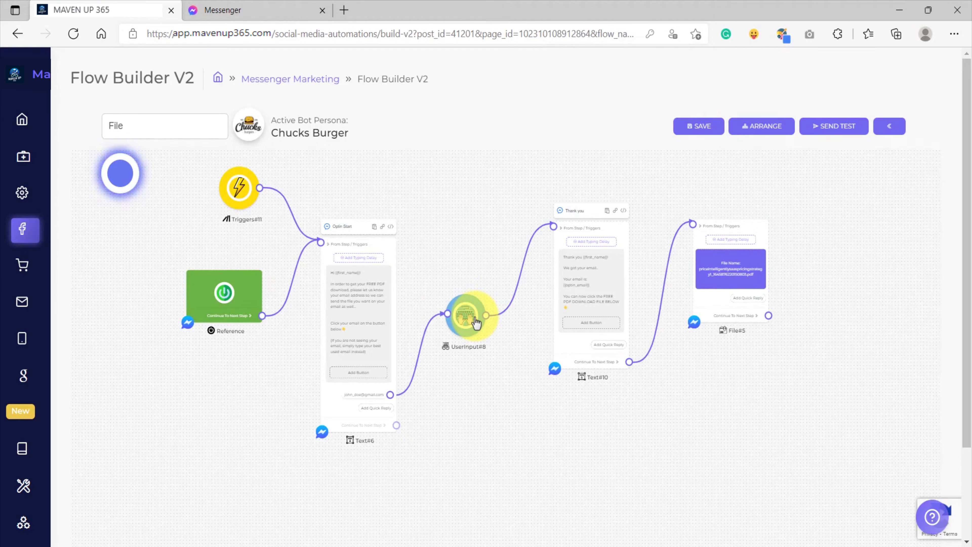
Move the PDF file block and the Thank you message further from the user input block to make room between them.
{"action": "left_click_drag", "start_coordinate": [492, 223], "coordinate": [423, 219]}
{"action": "left_click_drag", "start_coordinate": [672, 217], "coordinate": [727, 224]}
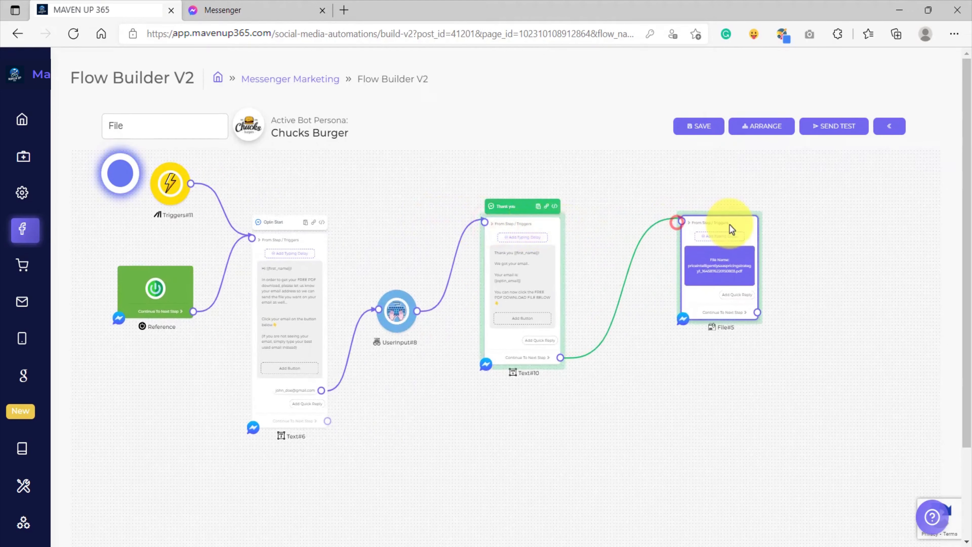
{"action": "left_click_drag", "start_coordinate": [561, 224], "coordinate": [637, 225]}
Add a Condition block fed by the output of the email user input block, ahead of the Thank you message.
{"action": "scroll", "coordinate": [389, 340], "scroll_direction": "up", "scroll_amount": 5}
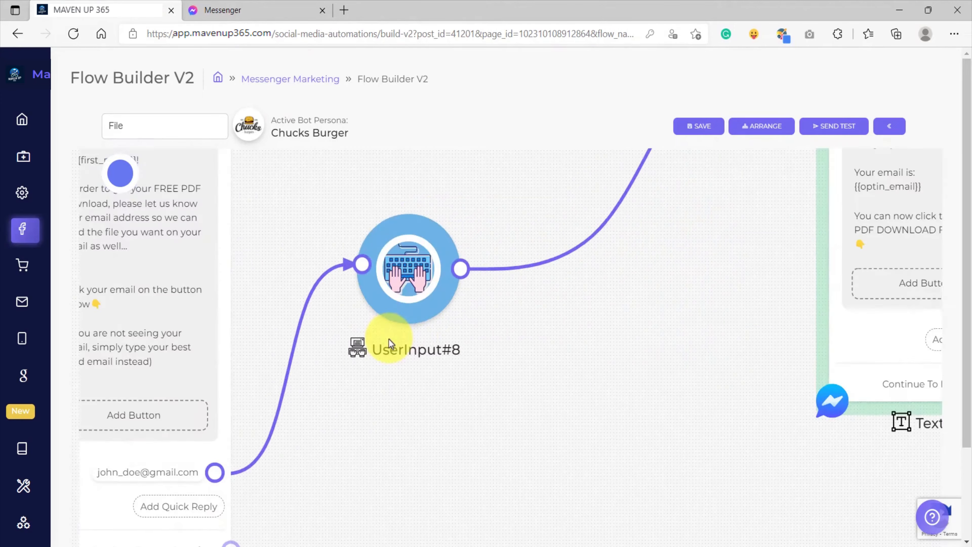
{"action": "scroll", "coordinate": [390, 340], "scroll_direction": "down", "scroll_amount": 4}
{"action": "scroll", "coordinate": [521, 235], "scroll_direction": "up", "scroll_amount": 5}
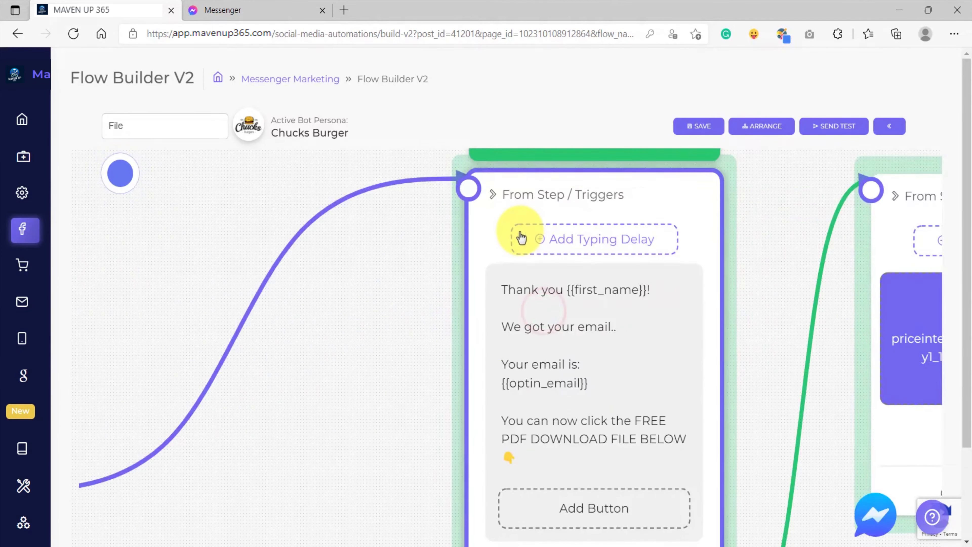
{"action": "scroll", "coordinate": [498, 244], "scroll_direction": "down", "scroll_amount": 5}
{"action": "scroll", "coordinate": [546, 251], "scroll_direction": "up", "scroll_amount": 1}
{"action": "left_click_drag", "start_coordinate": [546, 250], "coordinate": [549, 248]}
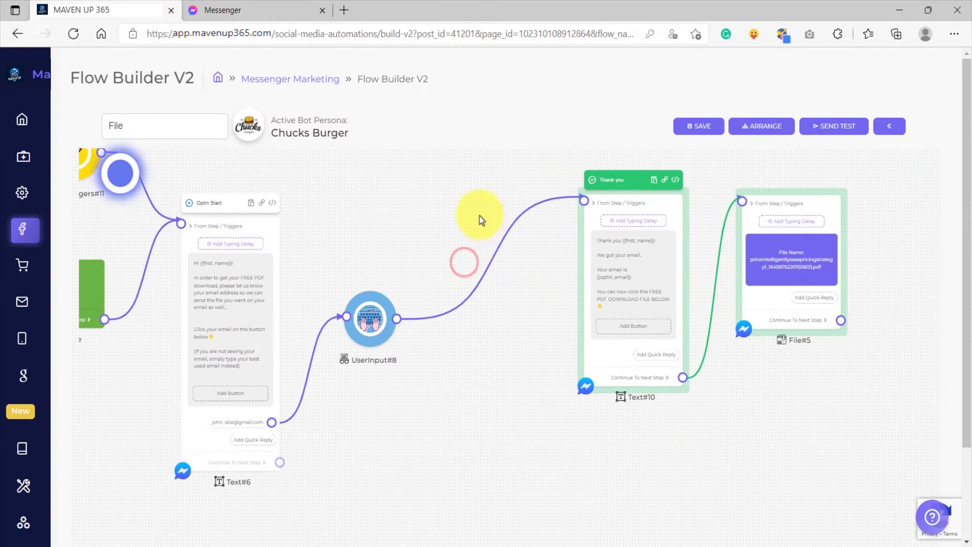
{"action": "left_click", "coordinate": [399, 319]}
{"action": "mouse_move", "coordinate": [443, 257]}
{"action": "left_mouse_down"}
{"action": "mouse_move", "coordinate": [465, 227]}
{"action": "mouse_move", "coordinate": [459, 235]}
{"action": "mouse_move", "coordinate": [465, 198]}
{"action": "left_mouse_up"}
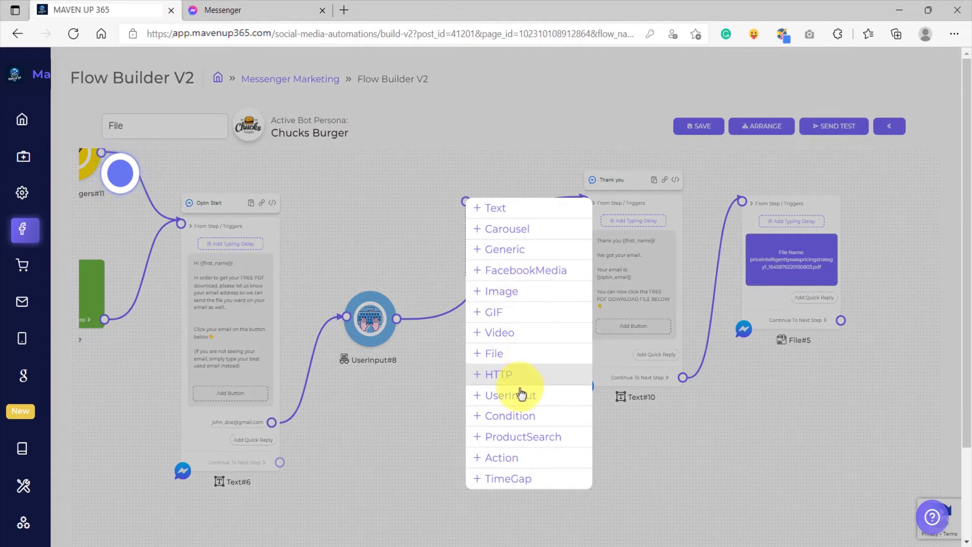
{"action": "left_click", "coordinate": [524, 420]}
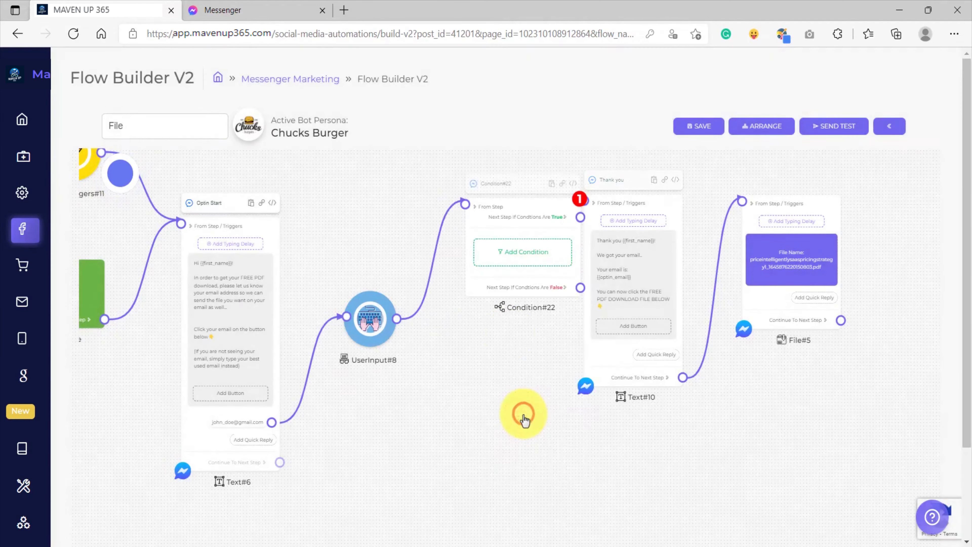
Move the PDF file block and the Thank you message clear of the new condition block.
{"action": "left_click", "coordinate": [512, 330]}
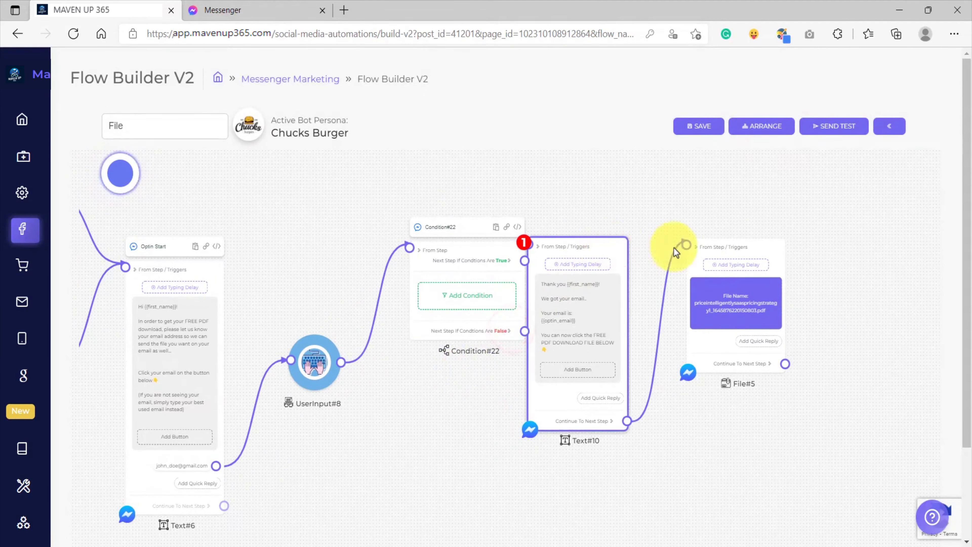
{"action": "left_click_drag", "start_coordinate": [713, 247], "coordinate": [763, 245]}
{"action": "left_click_drag", "start_coordinate": [625, 245], "coordinate": [668, 218]}
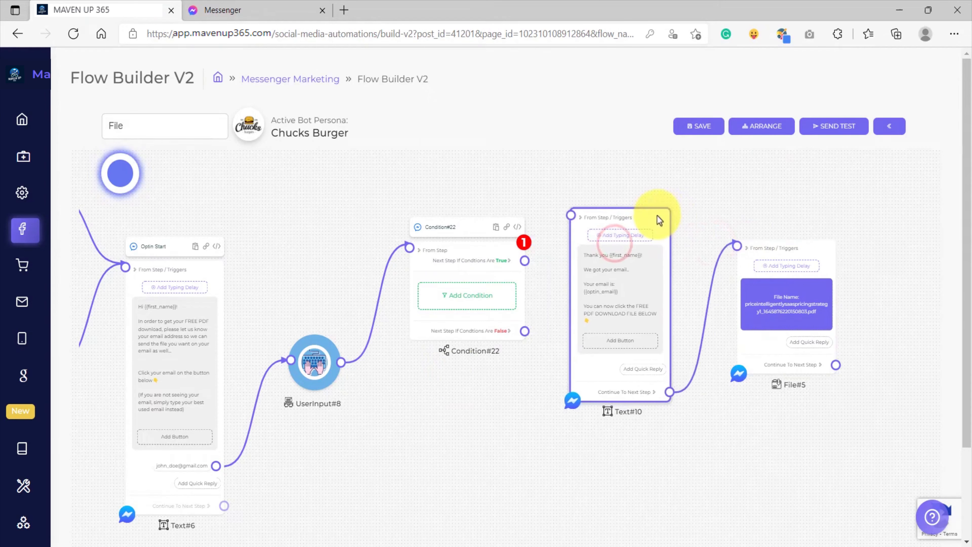
Rename the new condition block to "Check If Email".
{"action": "left_click", "coordinate": [493, 252]}
{"action": "scroll", "coordinate": [418, 236], "scroll_direction": "up", "scroll_amount": 1}
{"action": "scroll", "coordinate": [418, 236], "scroll_direction": "up", "scroll_amount": 5}
{"action": "left_click", "coordinate": [478, 219]}
{"action": "key", "text": "BackSpace"}
{"action": "key", "text": "BackSpace"}
{"action": "key", "text": "BackSpace"}
{"action": "key", "text": "BackSpace"}
{"action": "key", "text": "BackSpace"}
{"action": "key", "text": "BackSpace"}
{"action": "key", "text": "BackSpace"}
{"action": "key", "text": "BackSpace"}
{"action": "key", "text": "BackSpace"}
{"action": "key", "text": "BackSpace"}
{"action": "key", "text": "BackSpace"}
{"action": "type", "text": "Check If Email"}
{"action": "scroll", "coordinate": [474, 247], "scroll_direction": "down", "scroll_amount": 5}
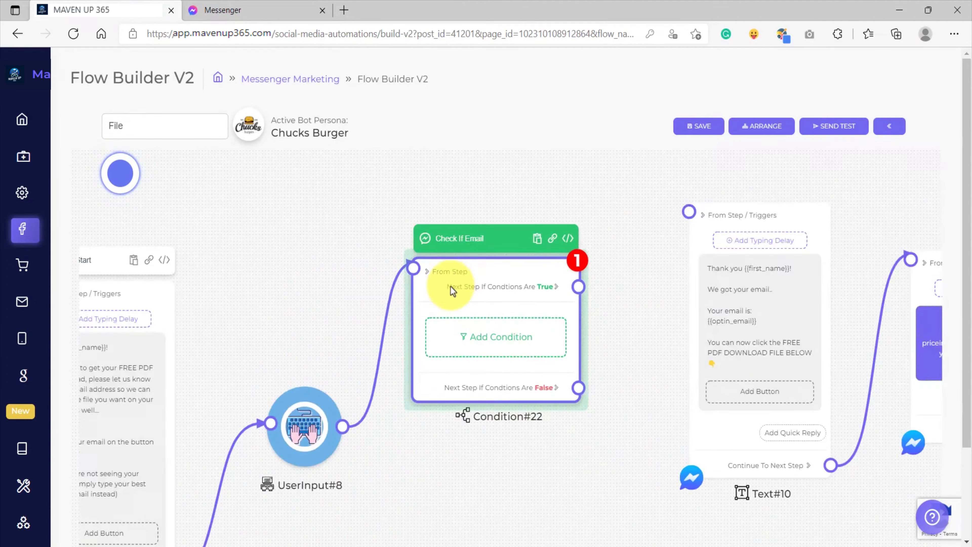
Examine the user input block and the Check If Email block's condition area and its True and False outputs.
{"action": "scroll", "coordinate": [360, 339], "scroll_direction": "up", "scroll_amount": 5}
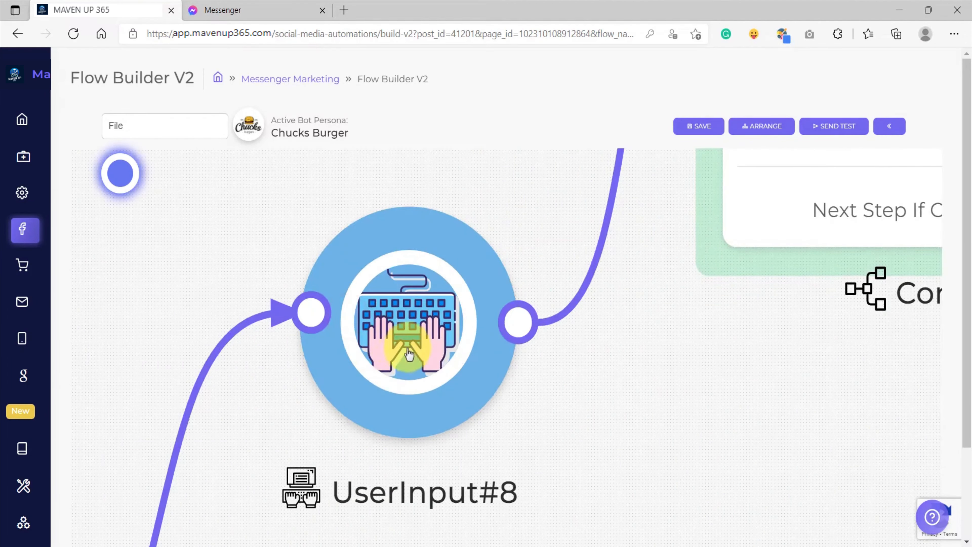
{"action": "scroll", "coordinate": [434, 353], "scroll_direction": "down", "scroll_amount": 5}
{"action": "left_click_drag", "start_coordinate": [670, 371], "coordinate": [482, 427]}
{"action": "left_click_drag", "start_coordinate": [561, 313], "coordinate": [539, 343]}
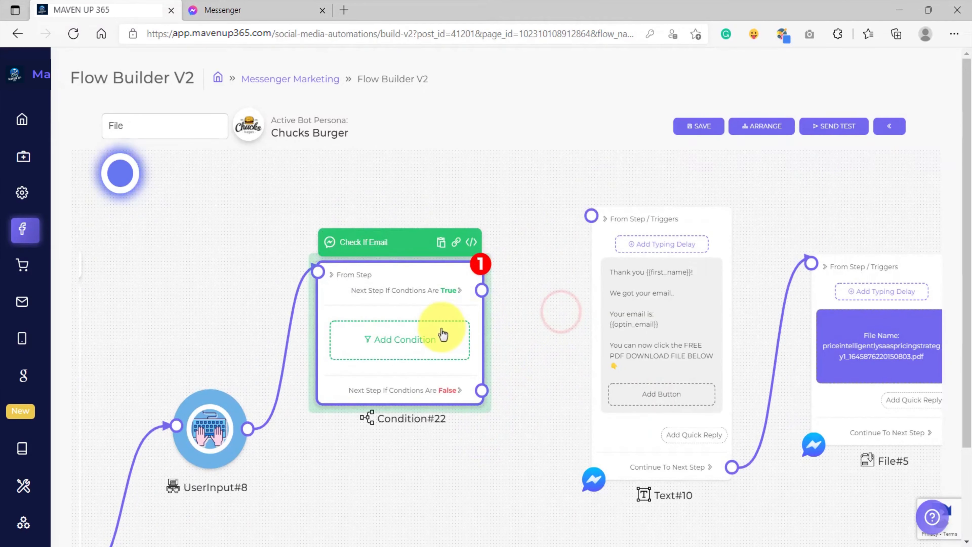
{"action": "scroll", "coordinate": [416, 349], "scroll_direction": "up", "scroll_amount": 4}
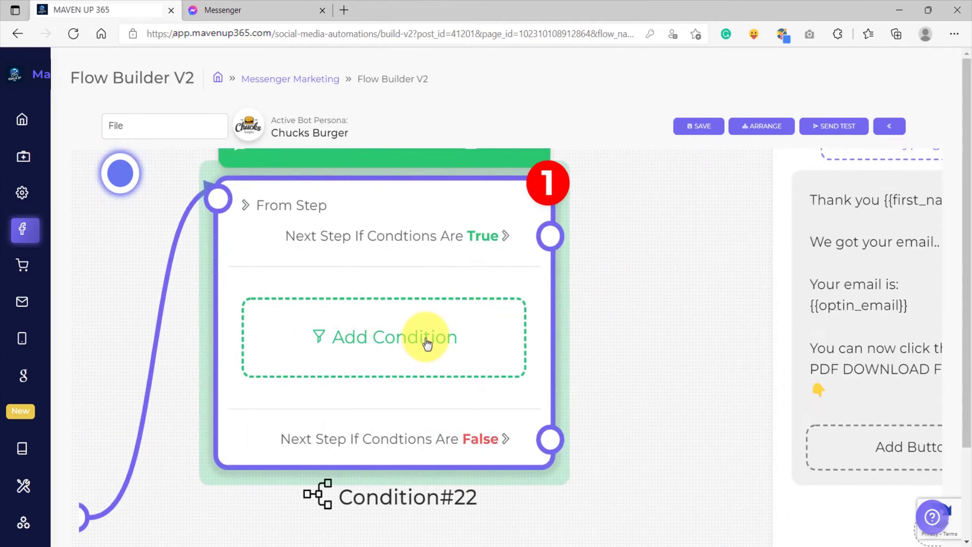
{"action": "scroll", "coordinate": [551, 242], "scroll_direction": "up", "scroll_amount": 5}
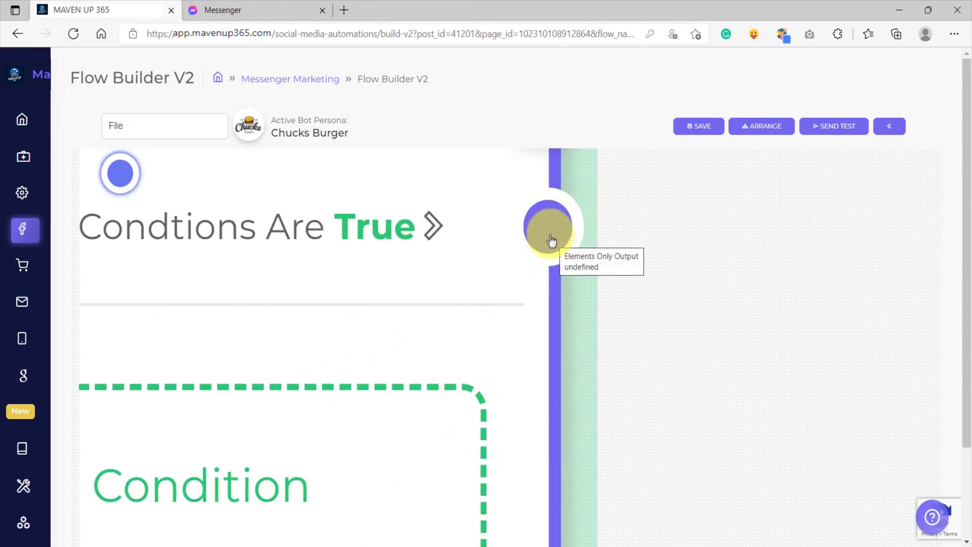
{"action": "scroll", "coordinate": [551, 237], "scroll_direction": "down", "scroll_amount": 5}
{"action": "left_click_drag", "start_coordinate": [625, 412], "coordinate": [611, 362]}
{"action": "scroll", "coordinate": [539, 383], "scroll_direction": "up", "scroll_amount": 5}
{"action": "scroll", "coordinate": [535, 364], "scroll_direction": "down", "scroll_amount": 5}
{"action": "left_click_drag", "start_coordinate": [584, 284], "coordinate": [640, 386]}
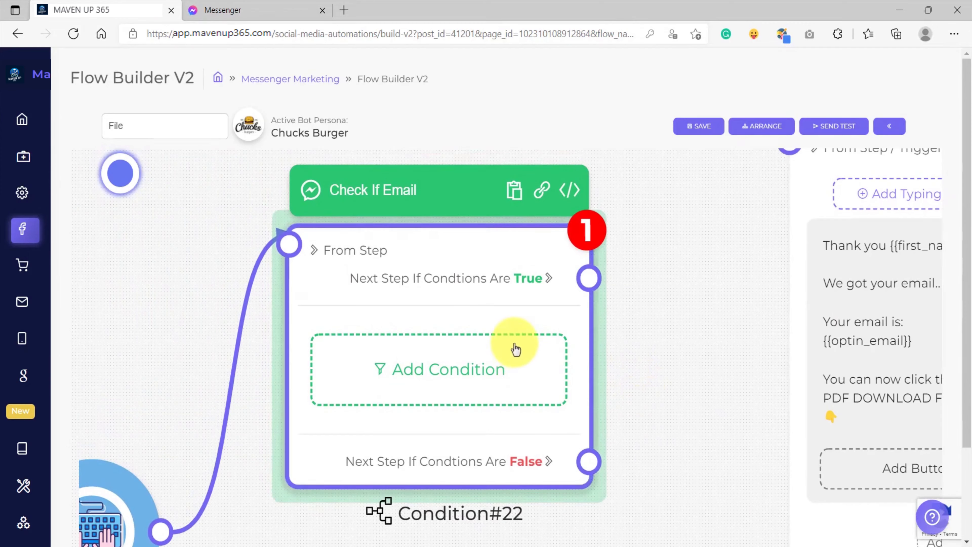
Connect the True output of the Check If Email condition to the Thank you message, with that message placed higher on the canvas.
{"action": "scroll", "coordinate": [514, 345], "scroll_direction": "up", "scroll_amount": 6}
{"action": "scroll", "coordinate": [543, 298], "scroll_direction": "down", "scroll_amount": 3}
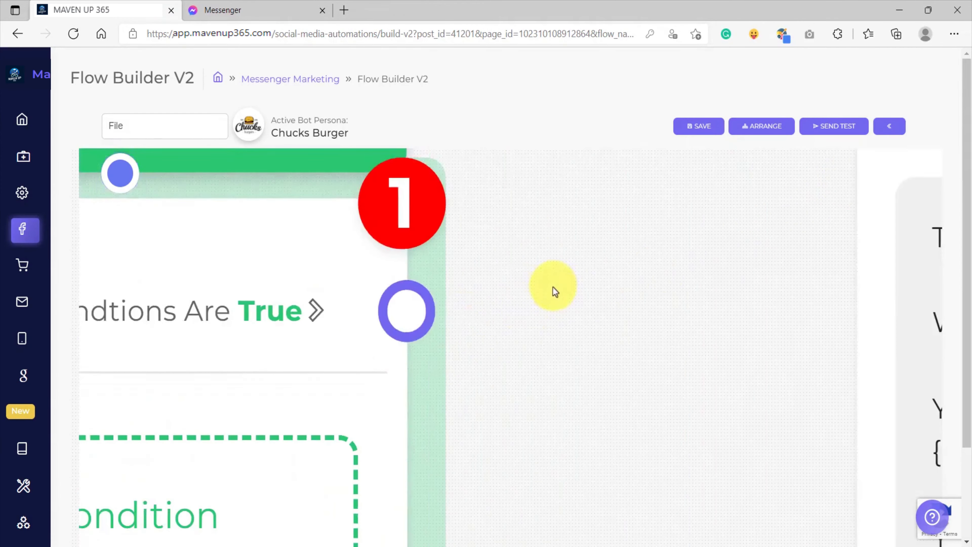
{"action": "scroll", "coordinate": [414, 321], "scroll_direction": "down", "scroll_amount": 2}
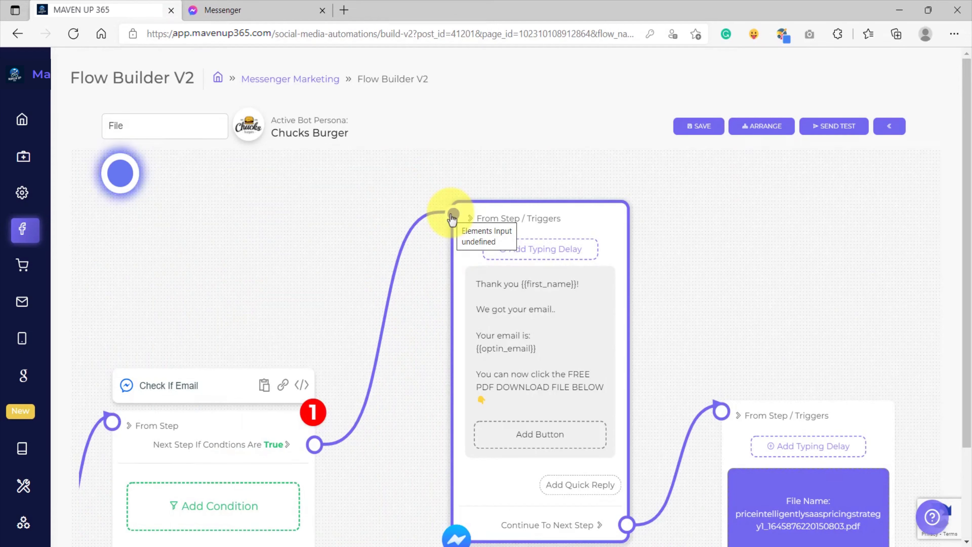
{"action": "left_click", "coordinate": [452, 214]}
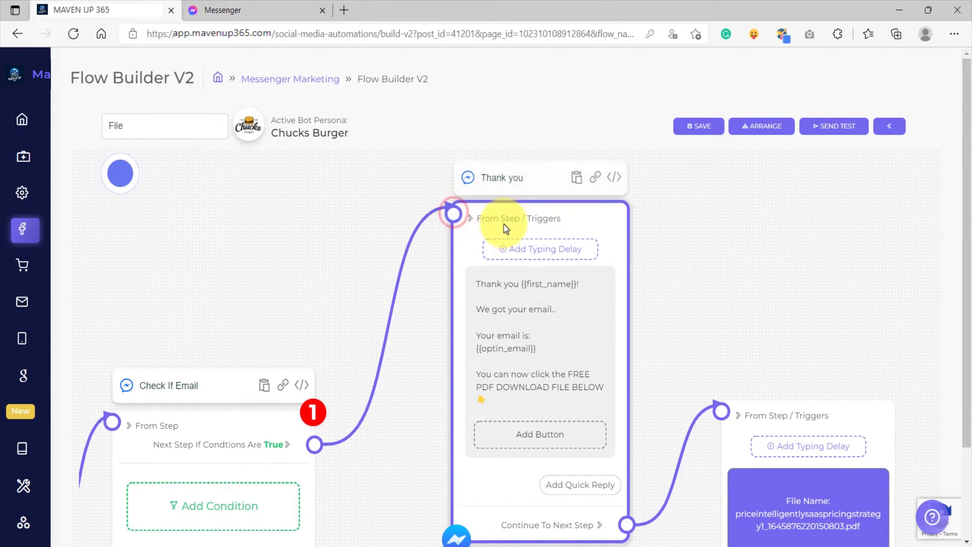
{"action": "scroll", "coordinate": [583, 221], "scroll_direction": "down", "scroll_amount": 3}
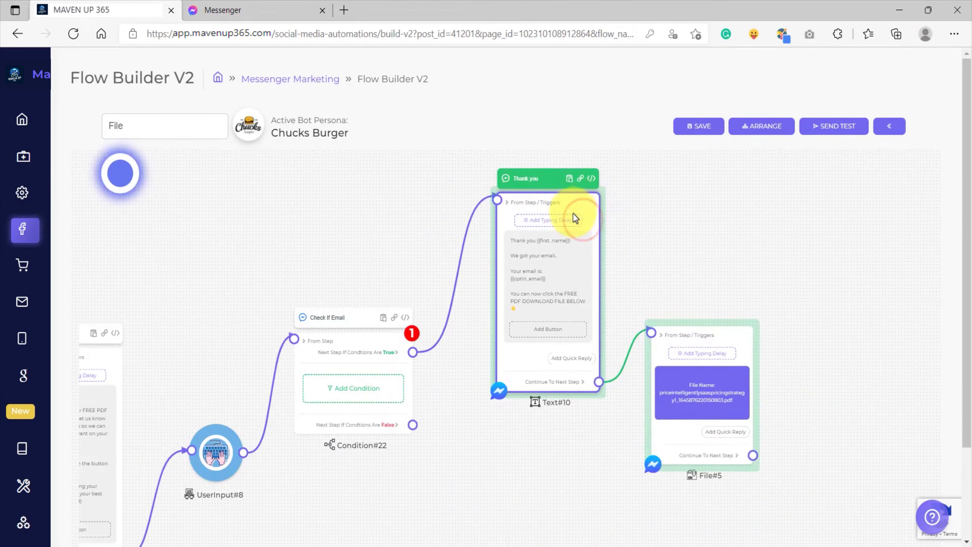
Add a Text message block connected to the False output of the Check If Email condition.
{"action": "scroll", "coordinate": [413, 351], "scroll_direction": "up", "scroll_amount": 5}
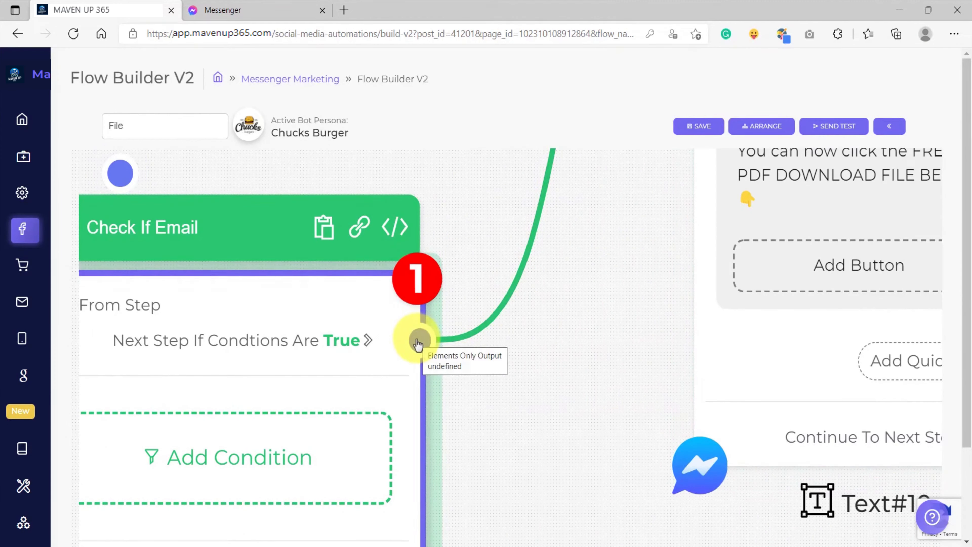
{"action": "scroll", "coordinate": [535, 297], "scroll_direction": "down", "scroll_amount": 5}
{"action": "left_click_drag", "start_coordinate": [558, 275], "coordinate": [539, 235]}
{"action": "scroll", "coordinate": [434, 339], "scroll_direction": "up", "scroll_amount": 2}
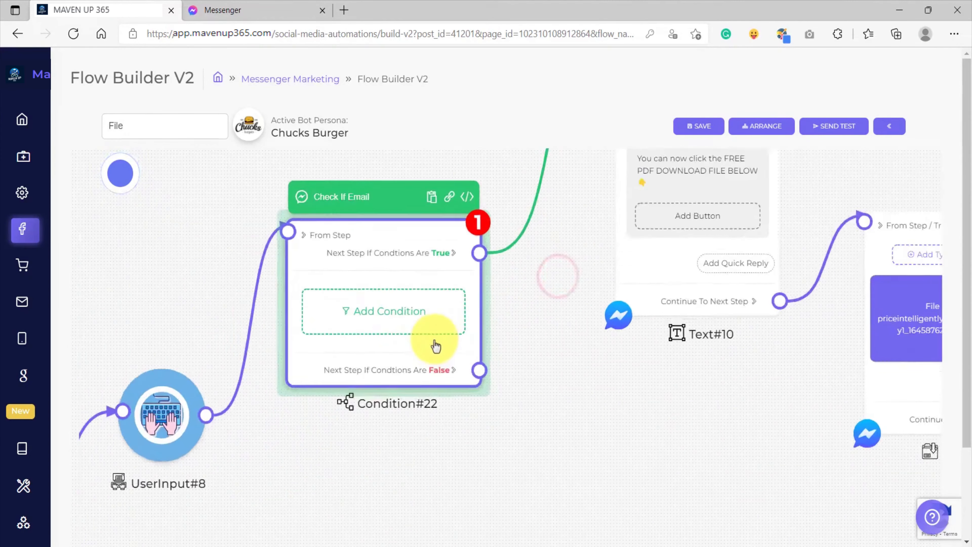
{"action": "scroll", "coordinate": [440, 348], "scroll_direction": "down", "scroll_amount": 1}
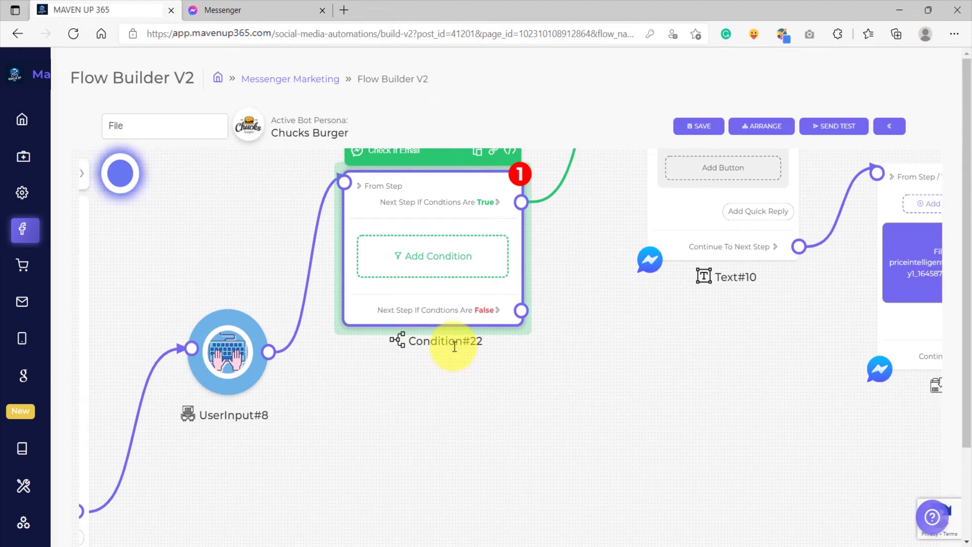
{"action": "scroll", "coordinate": [565, 369], "scroll_direction": "down", "scroll_amount": 2}
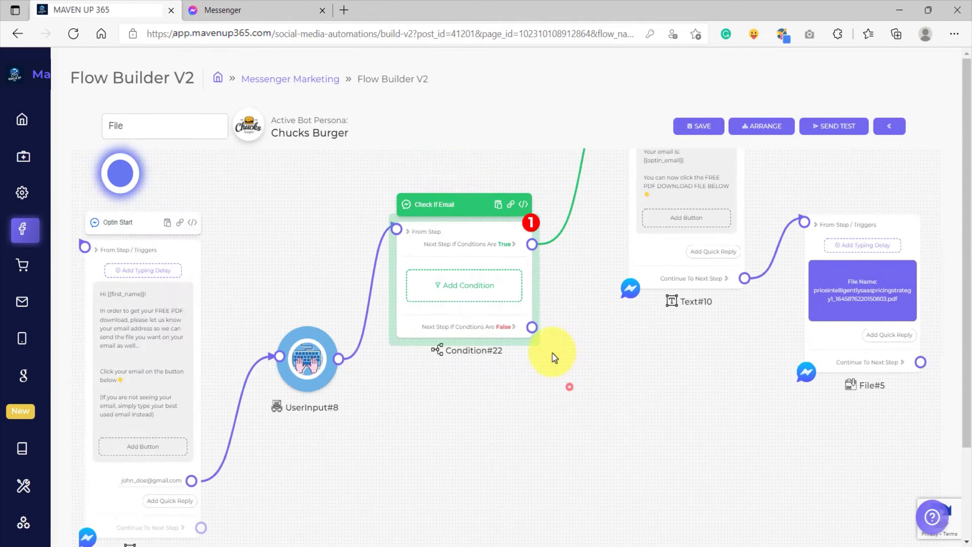
{"action": "scroll", "coordinate": [529, 316], "scroll_direction": "up", "scroll_amount": 5}
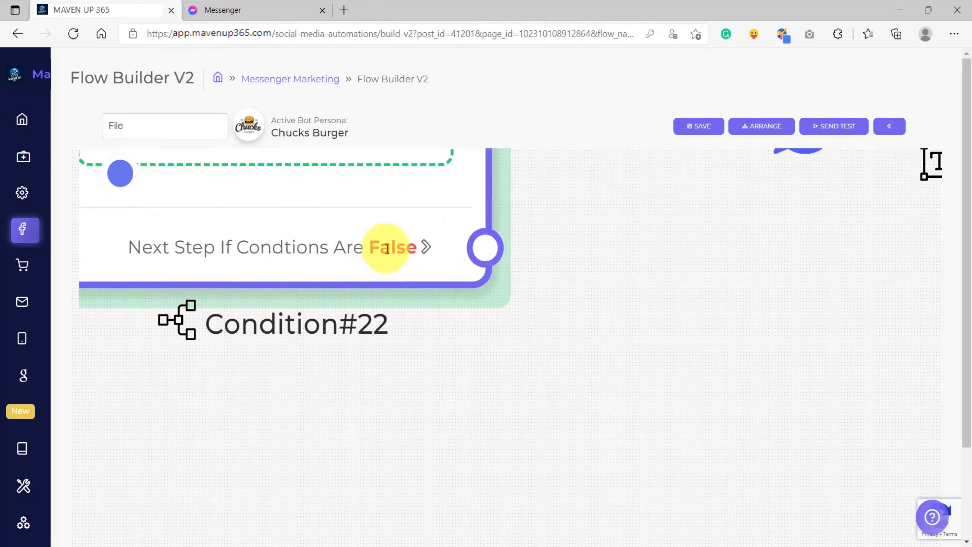
{"action": "scroll", "coordinate": [491, 259], "scroll_direction": "down", "scroll_amount": 5}
{"action": "left_click_drag", "start_coordinate": [480, 198], "coordinate": [503, 337]}
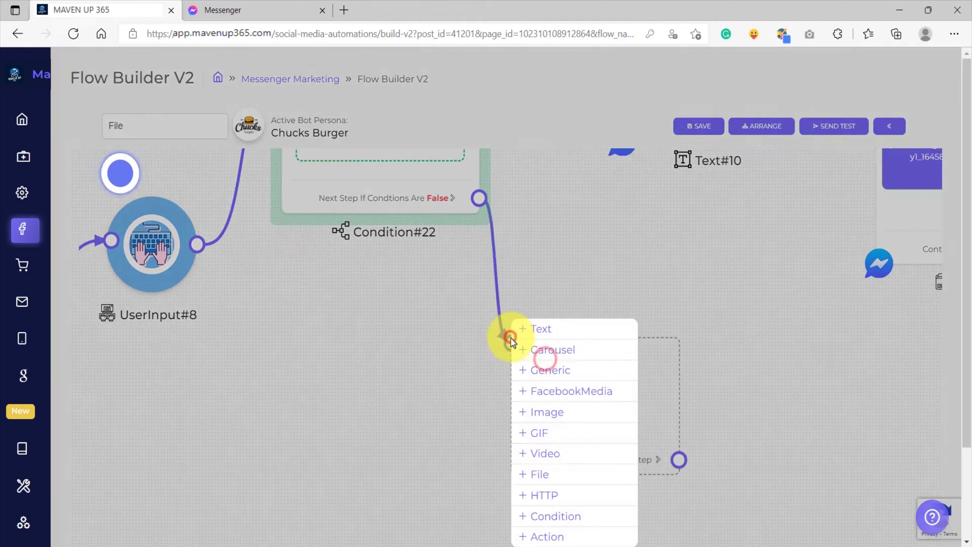
{"action": "left_click", "coordinate": [541, 330]}
Write the new block's message as "Sorry {{first_name}}... You did not provide a valid email address.. Please try again", using the first-name variable.
{"action": "left_click_drag", "start_coordinate": [453, 390], "coordinate": [397, 253]}
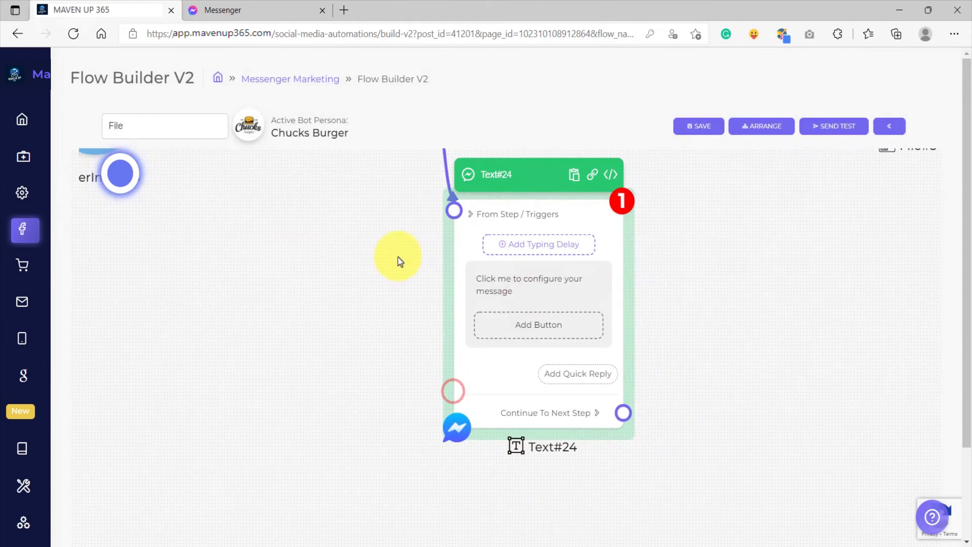
{"action": "left_click", "coordinate": [513, 287]}
{"action": "left_click", "coordinate": [495, 283]}
{"action": "type", "text": "Sorry"}
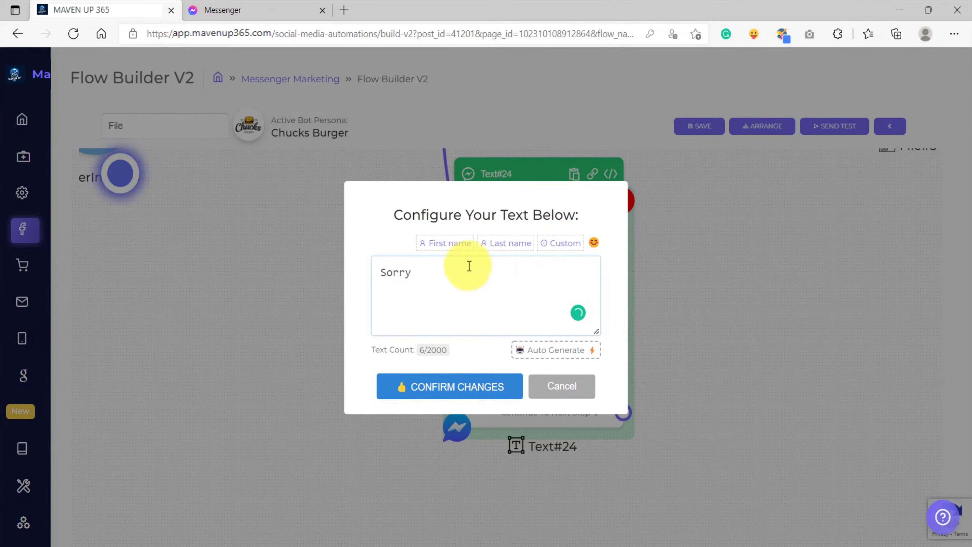
{"action": "left_click", "coordinate": [448, 243]}
{"action": "type", "text": "...  You did not pro"}
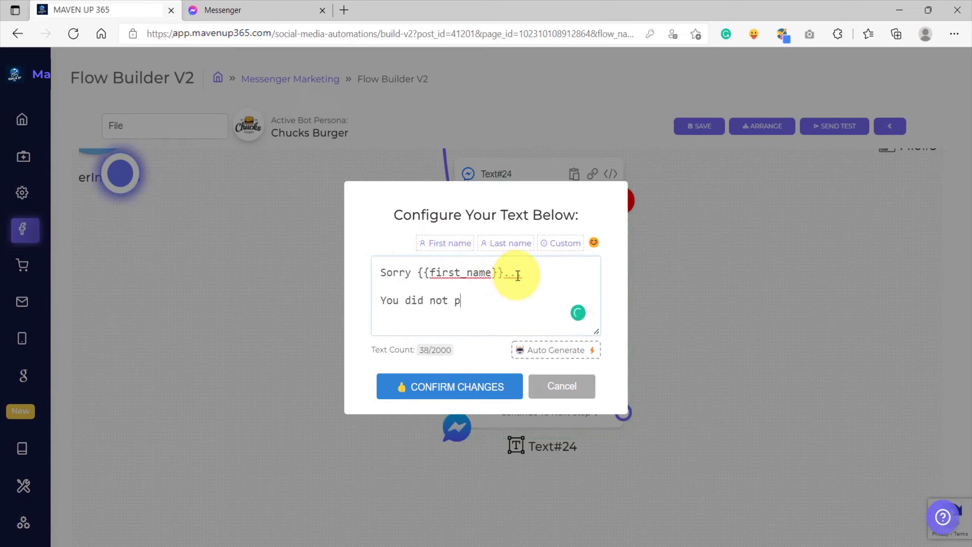
{"action": "type", "text": "vide a valid ema"}
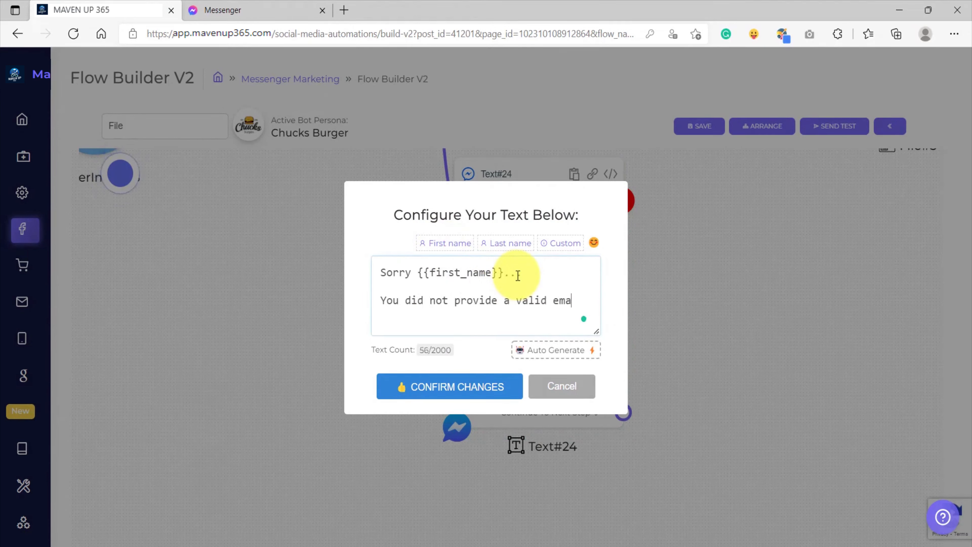
{"action": "type", "text": "il address.."}
{"action": "key", "text": "Return"}
{"action": "key", "text": "Return"}
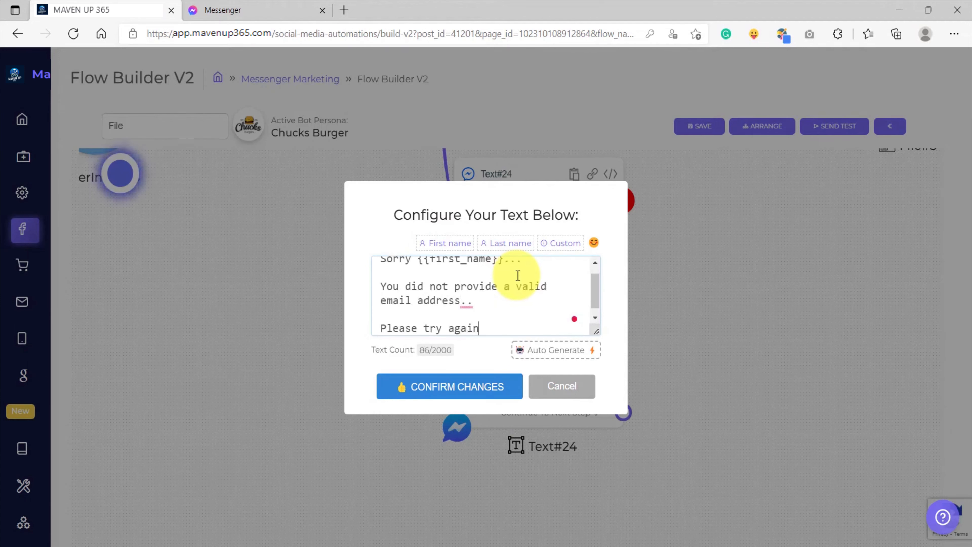
{"action": "left_click", "coordinate": [456, 386]}
Move the Sorry message block farther from the Check If Email condition, below the Thank you message.
{"action": "scroll", "coordinate": [406, 348], "scroll_direction": "down", "scroll_amount": 5}
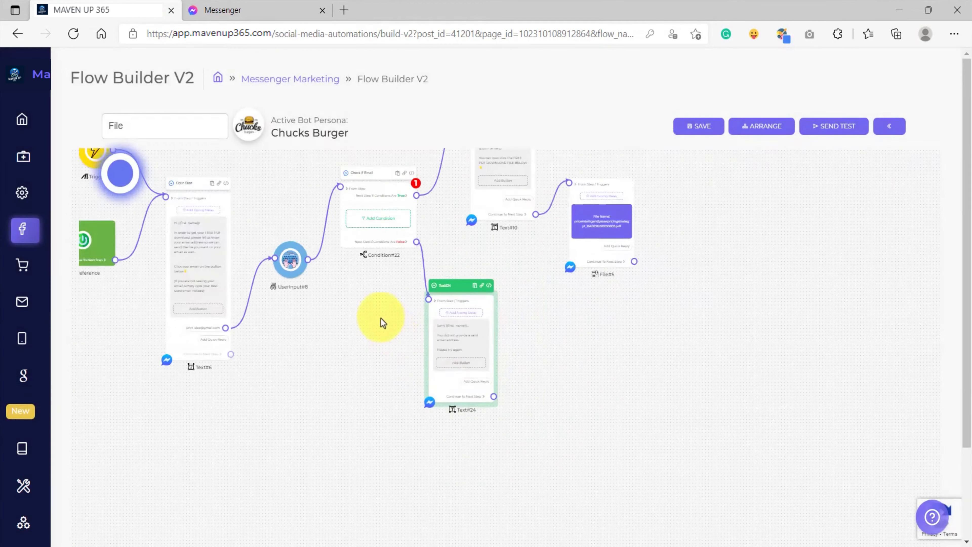
{"action": "left_click_drag", "start_coordinate": [381, 317], "coordinate": [437, 367]}
{"action": "left_click_drag", "start_coordinate": [544, 349], "coordinate": [594, 364]}
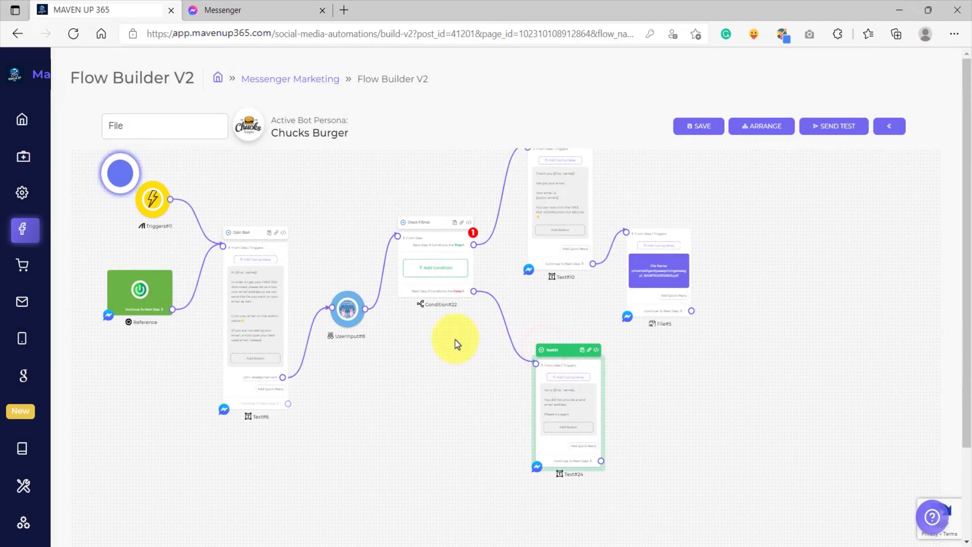
Examine the Check If Email block's numbered badge, its condition area and its True and False outputs.
{"action": "left_click", "coordinate": [501, 277]}
{"action": "scroll", "coordinate": [477, 286], "scroll_direction": "up", "scroll_amount": 13}
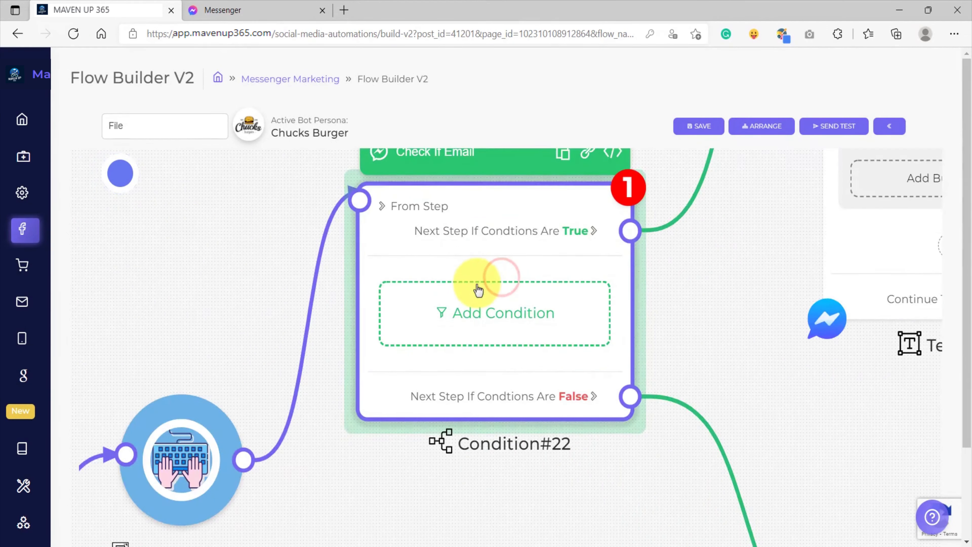
{"action": "scroll", "coordinate": [501, 285], "scroll_direction": "down", "scroll_amount": 5}
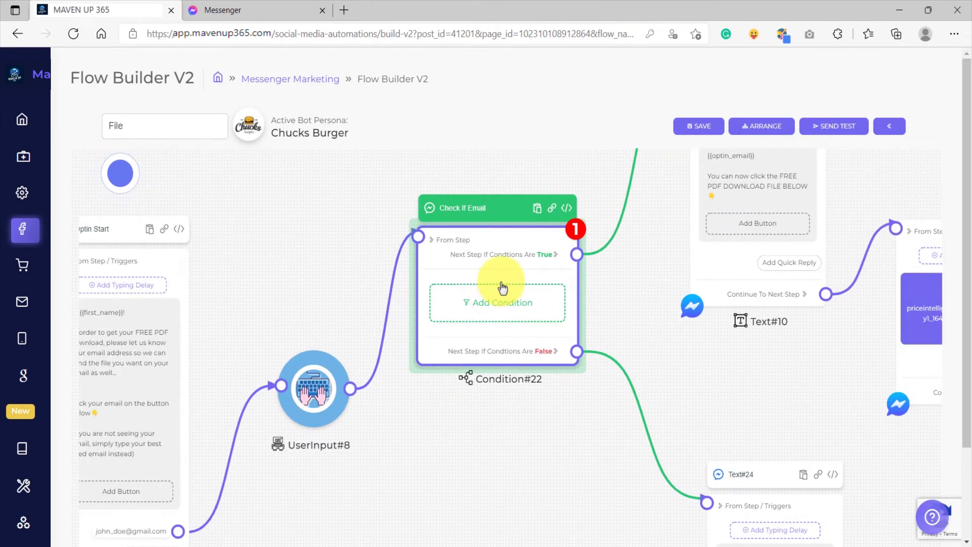
{"action": "scroll", "coordinate": [573, 253], "scroll_direction": "up", "scroll_amount": 5}
{"action": "mouse_move", "coordinate": [584, 235]}
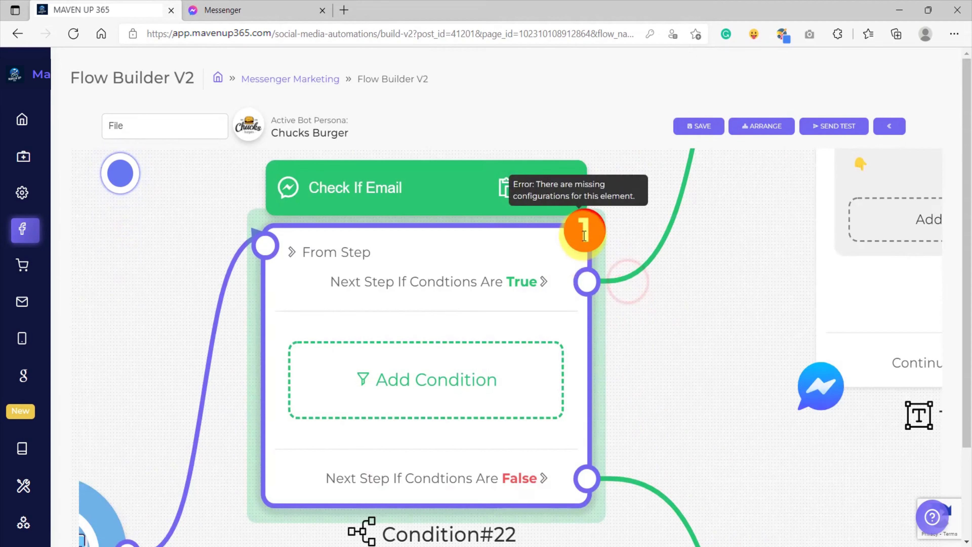
{"action": "scroll", "coordinate": [591, 233], "scroll_direction": "down", "scroll_amount": 5}
{"action": "scroll", "coordinate": [516, 333], "scroll_direction": "up", "scroll_amount": 6}
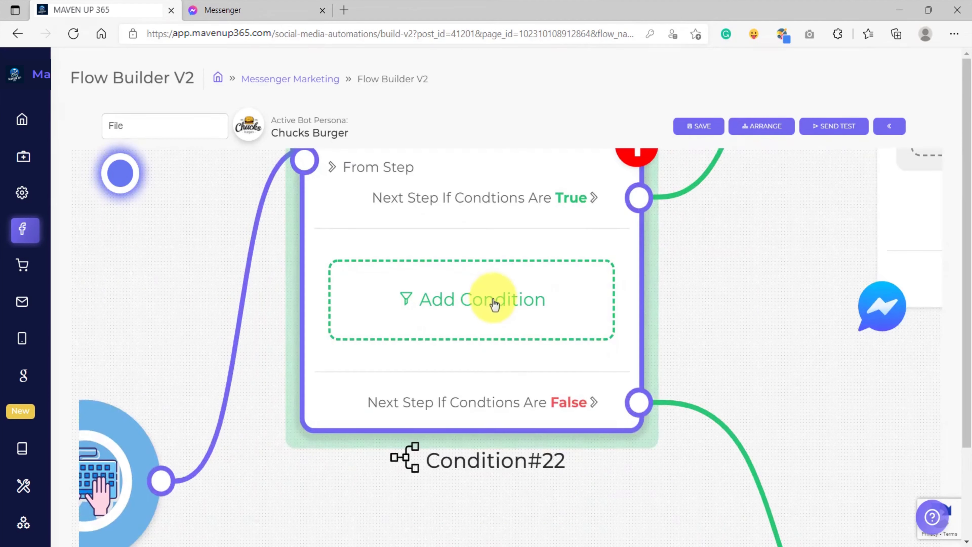
{"action": "scroll", "coordinate": [468, 305], "scroll_direction": "down", "scroll_amount": 4}
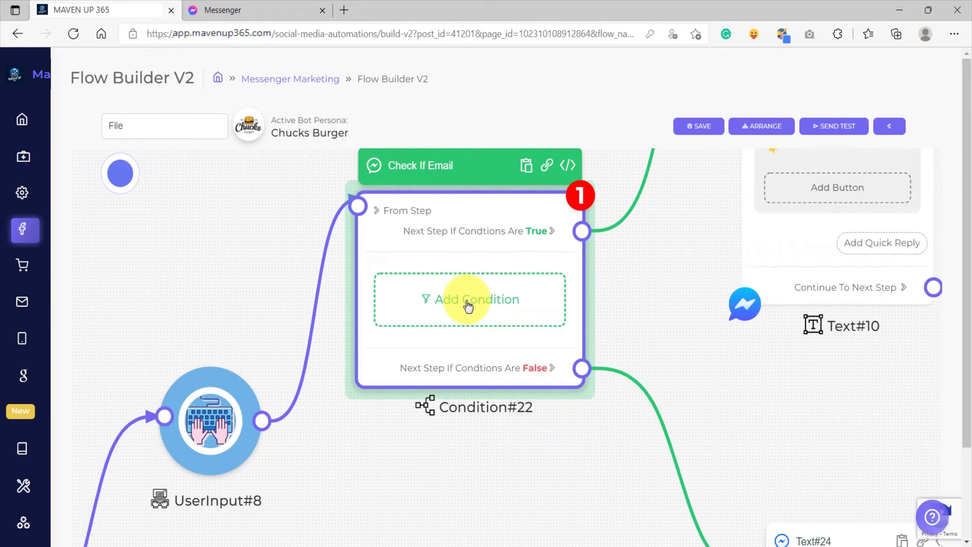
Open the Check If Email condition settings and set the requirement to Any One Of Conditions Met.
{"action": "left_click", "coordinate": [465, 299]}
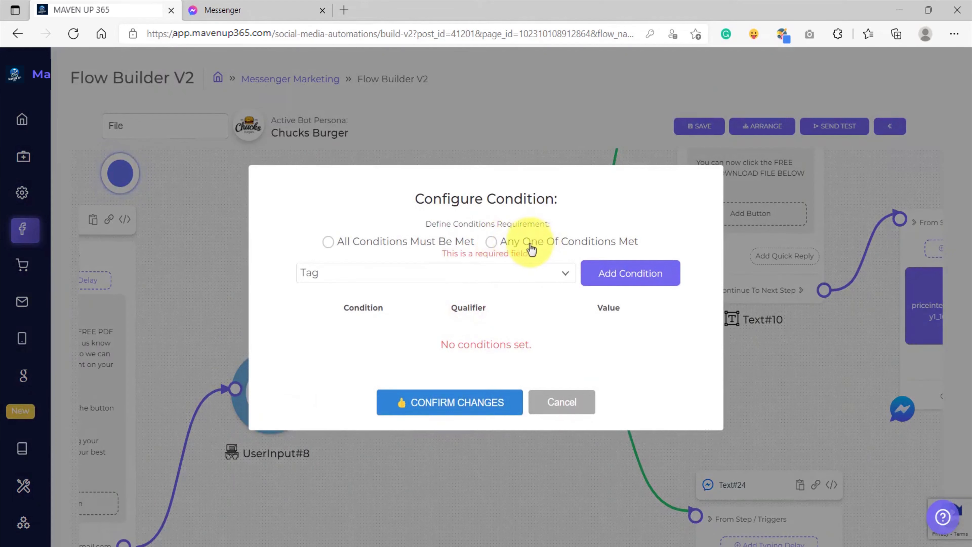
{"action": "left_click", "coordinate": [528, 241]}
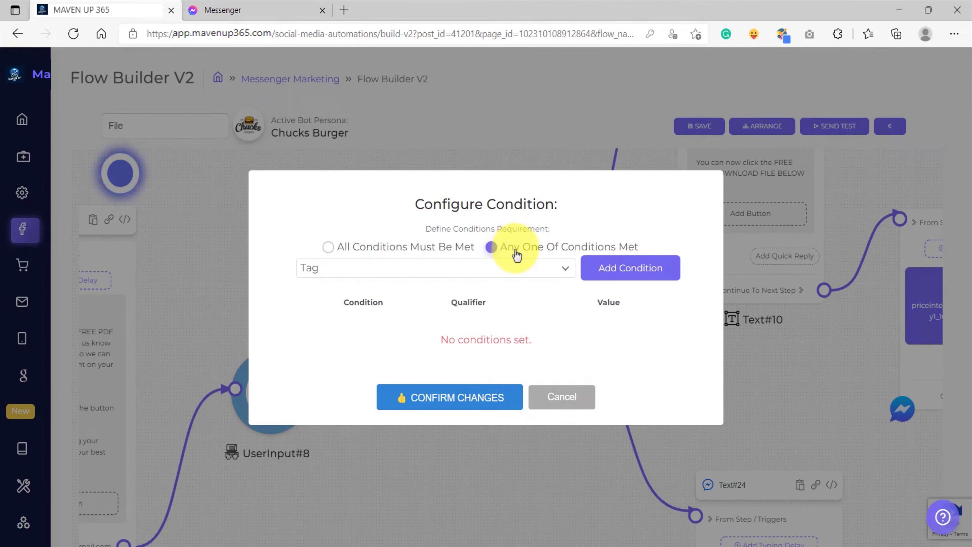
{"action": "left_click", "coordinate": [350, 250]}
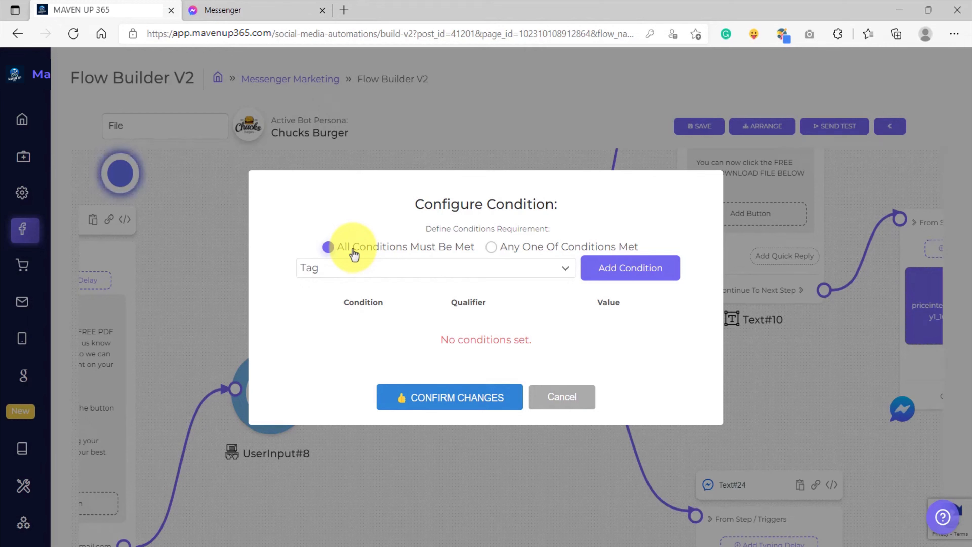
{"action": "left_click", "coordinate": [514, 247]}
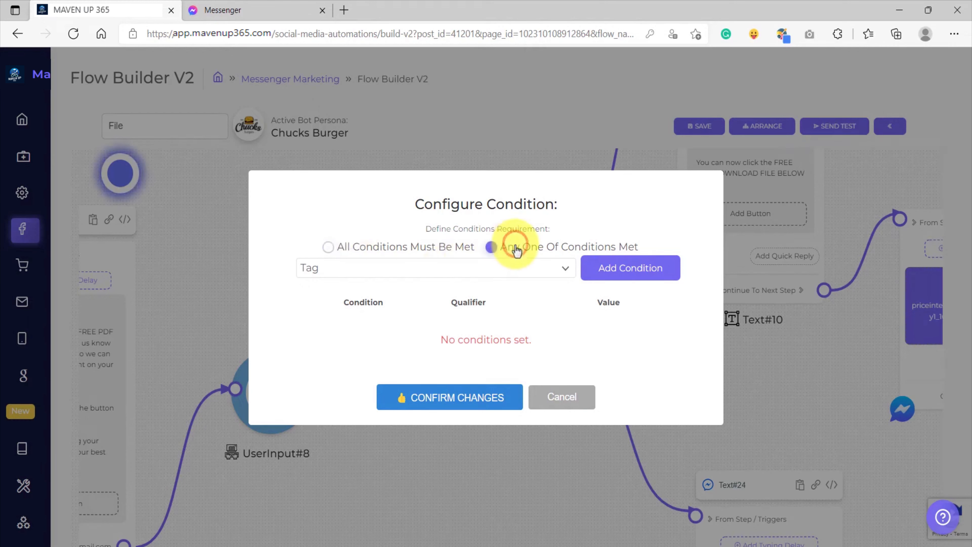
Add an optin email (Custom Variable) condition with the qualifier "is valid email" and confirm the changes.
{"action": "left_click", "coordinate": [511, 270]}
{"action": "scroll", "coordinate": [481, 352], "scroll_direction": "down", "scroll_amount": 3}
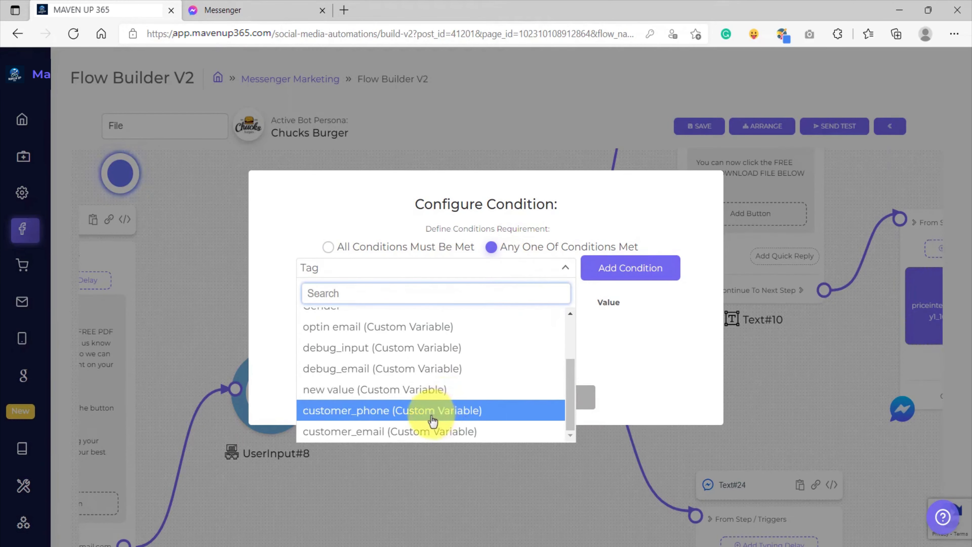
{"action": "scroll", "coordinate": [433, 421], "scroll_direction": "up", "scroll_amount": 3}
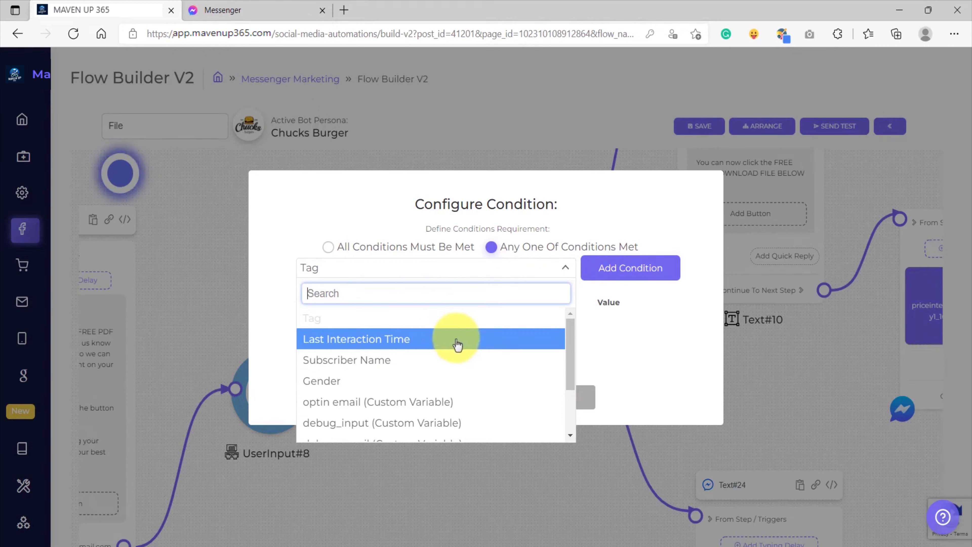
{"action": "left_click_drag", "start_coordinate": [571, 327], "coordinate": [572, 363]}
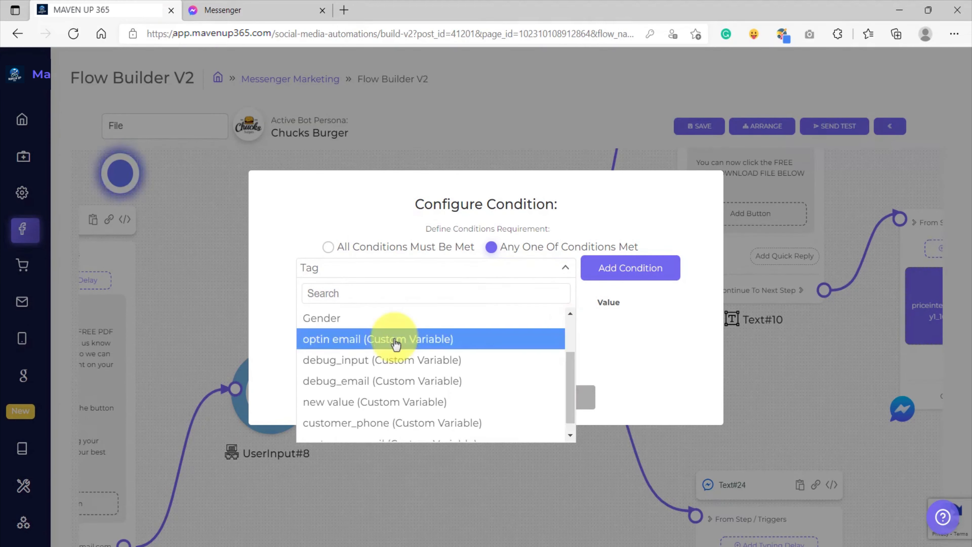
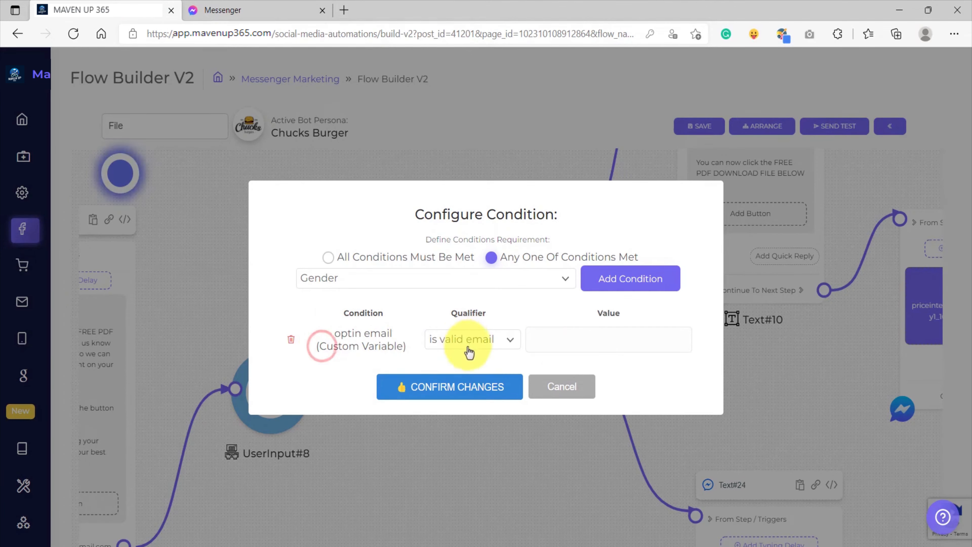
{"action": "left_click", "coordinate": [466, 338]}
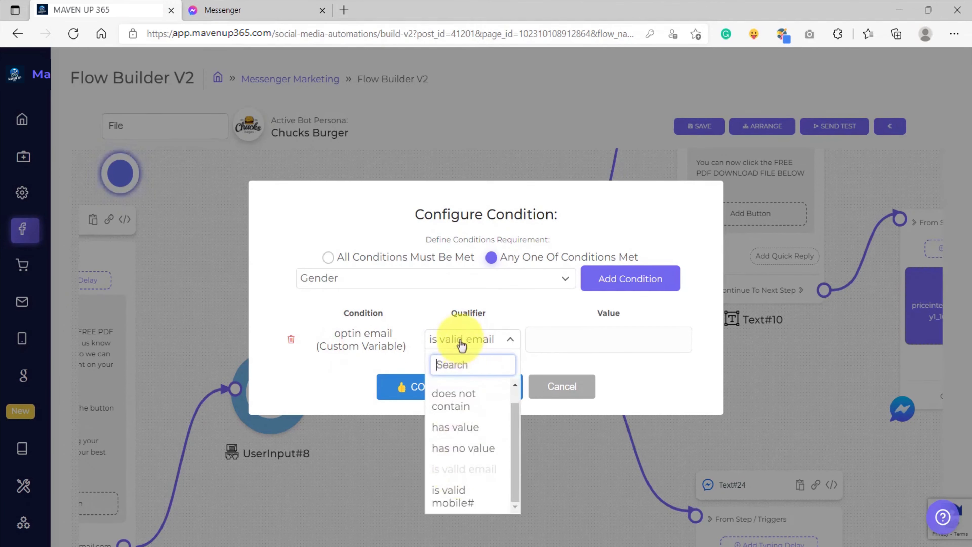
{"action": "left_click", "coordinate": [432, 317]}
{"action": "left_click", "coordinate": [450, 388]}
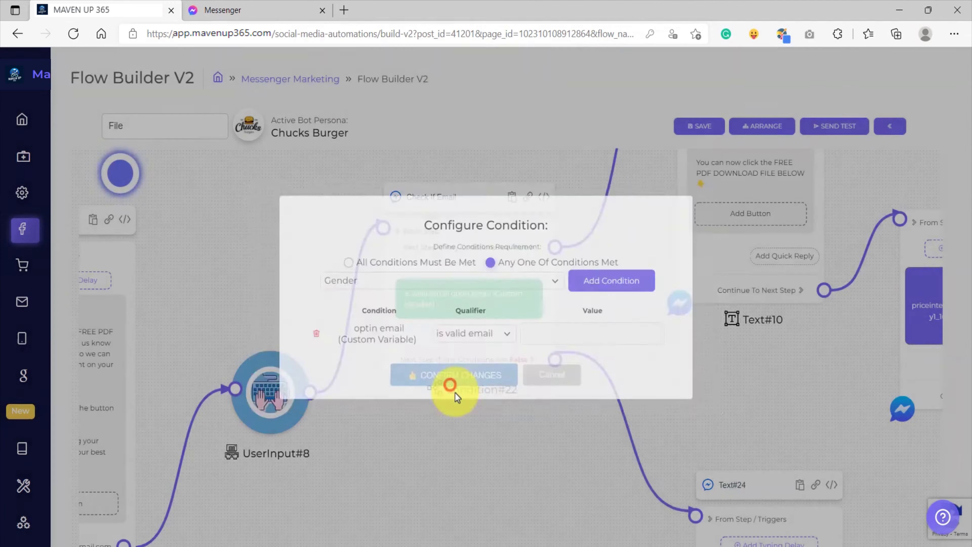
Examine the configured Check If Email block, its valid email condition and its True and False outputs.
{"action": "scroll", "coordinate": [473, 444], "scroll_direction": "down", "scroll_amount": 5}
{"action": "scroll", "coordinate": [458, 376], "scroll_direction": "up", "scroll_amount": 5}
{"action": "scroll", "coordinate": [459, 379], "scroll_direction": "up", "scroll_amount": 2}
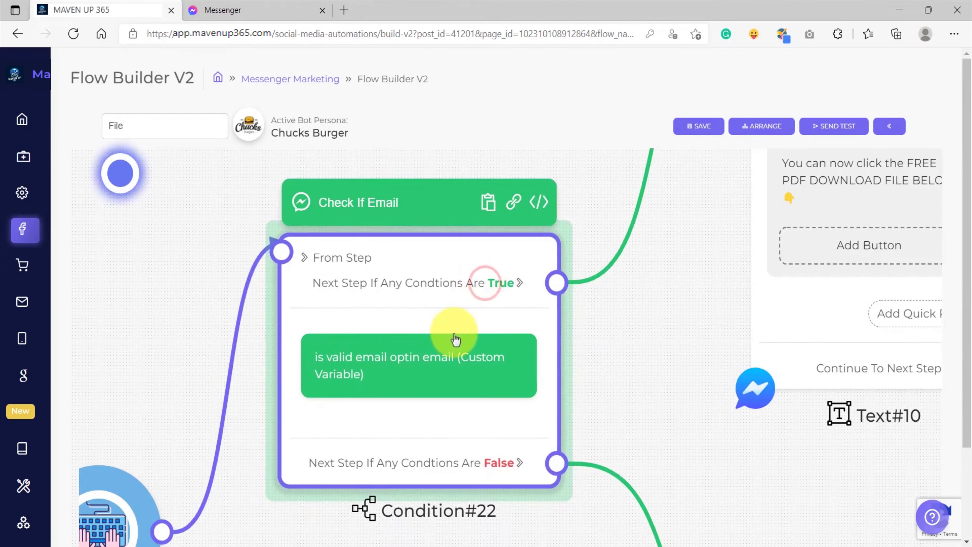
{"action": "scroll", "coordinate": [362, 366], "scroll_direction": "down", "scroll_amount": 3}
{"action": "scroll", "coordinate": [357, 365], "scroll_direction": "up", "scroll_amount": 5}
{"action": "scroll", "coordinate": [357, 369], "scroll_direction": "down", "scroll_amount": 2}
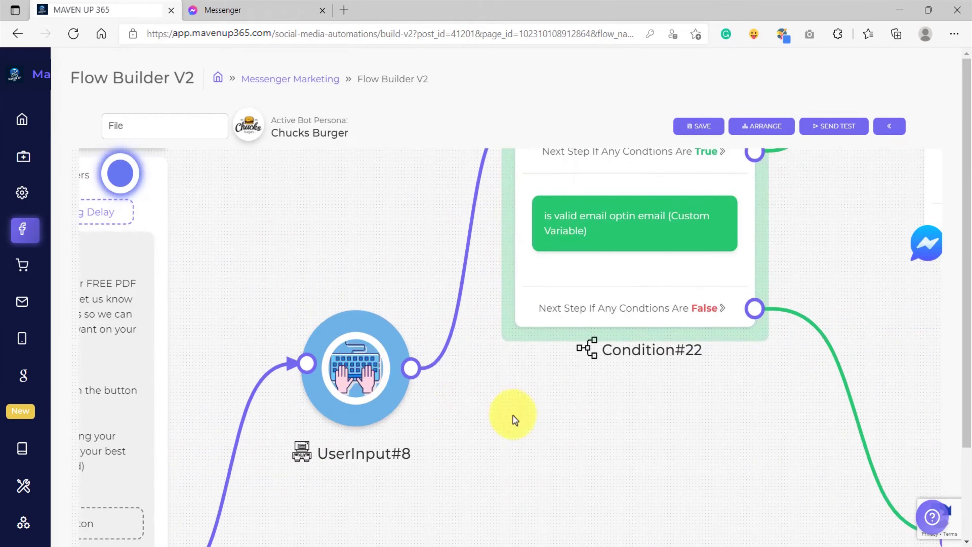
{"action": "left_click_drag", "start_coordinate": [694, 415], "coordinate": [533, 484]}
{"action": "left_click_drag", "start_coordinate": [676, 266], "coordinate": [637, 330]}
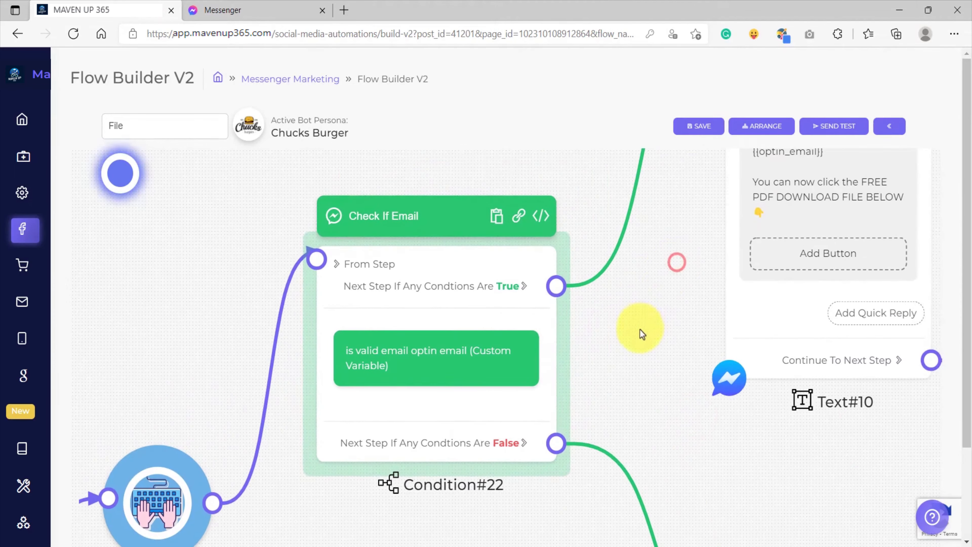
{"action": "scroll", "coordinate": [528, 337], "scroll_direction": "up", "scroll_amount": 3}
{"action": "scroll", "coordinate": [543, 344], "scroll_direction": "down", "scroll_amount": 5}
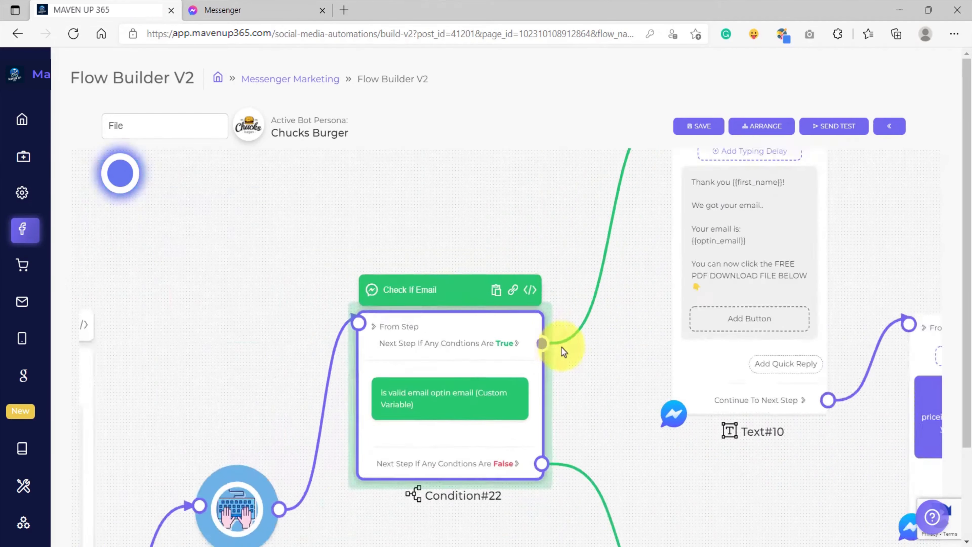
Follow the True branch to the Thank you message and the False branch to the Sorry message to review both.
{"action": "scroll", "coordinate": [589, 255], "scroll_direction": "up", "scroll_amount": 5}
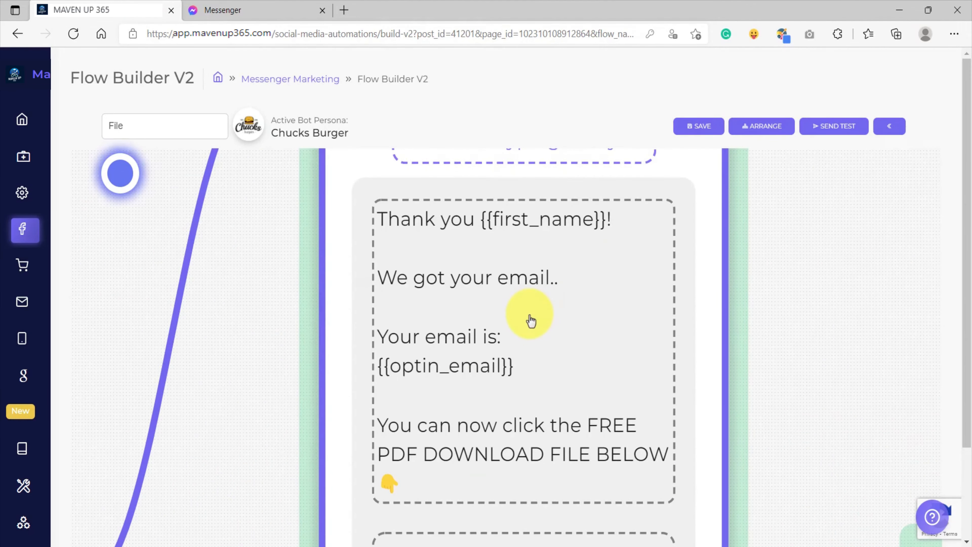
{"action": "scroll", "coordinate": [530, 313], "scroll_direction": "down", "scroll_amount": 5}
{"action": "left_click_drag", "start_coordinate": [427, 435], "coordinate": [500, 306]}
{"action": "scroll", "coordinate": [426, 352], "scroll_direction": "up", "scroll_amount": 4}
{"action": "scroll", "coordinate": [426, 353], "scroll_direction": "up", "scroll_amount": 2}
{"action": "scroll", "coordinate": [556, 326], "scroll_direction": "down", "scroll_amount": 5}
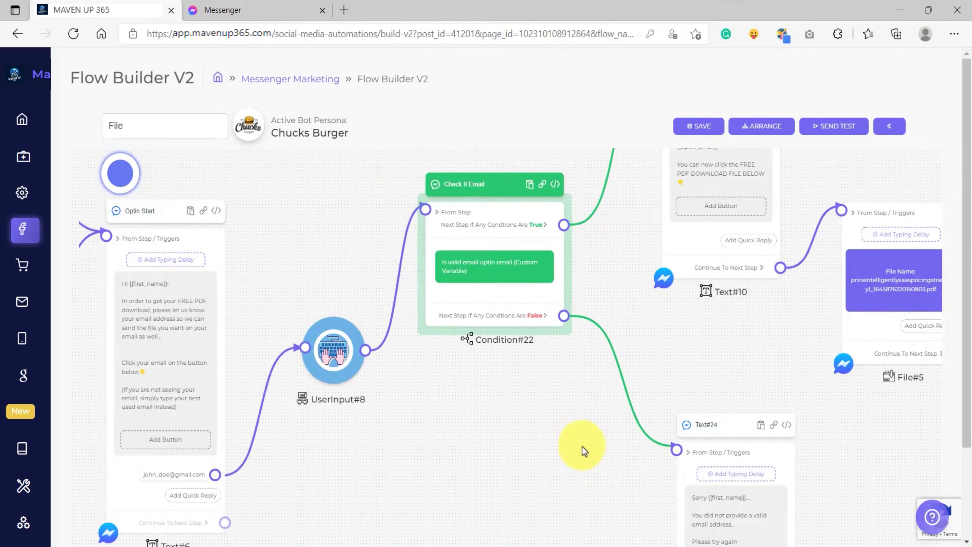
{"action": "left_click_drag", "start_coordinate": [581, 449], "coordinate": [459, 304]}
{"action": "scroll", "coordinate": [560, 358], "scroll_direction": "up", "scroll_amount": 5}
{"action": "scroll", "coordinate": [535, 341], "scroll_direction": "down", "scroll_amount": 6}
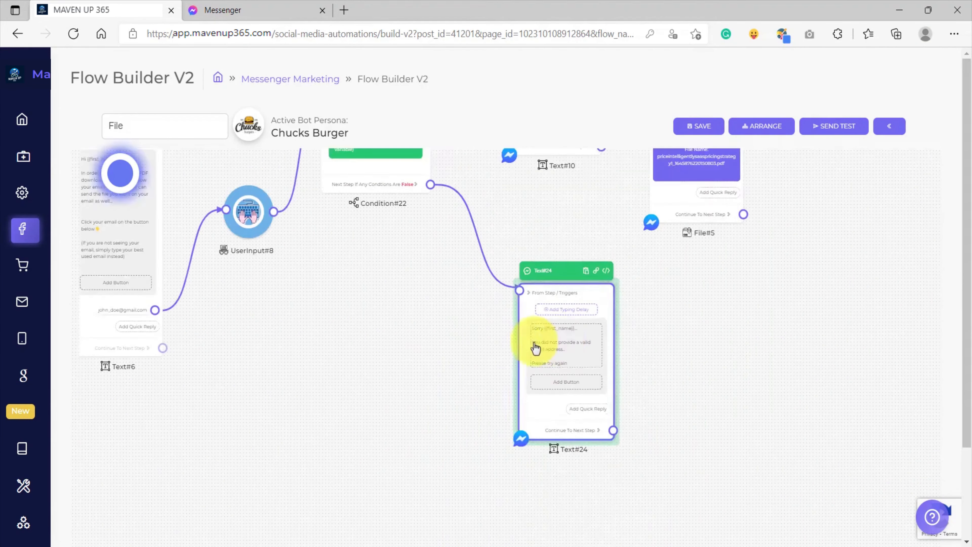
Check the custom variable assigned to the user input block and the valid email rule in the Check If Email condition.
{"action": "scroll", "coordinate": [565, 350], "scroll_direction": "up", "scroll_amount": 2}
{"action": "scroll", "coordinate": [452, 340], "scroll_direction": "up", "scroll_amount": 5}
{"action": "left_click", "coordinate": [456, 344]}
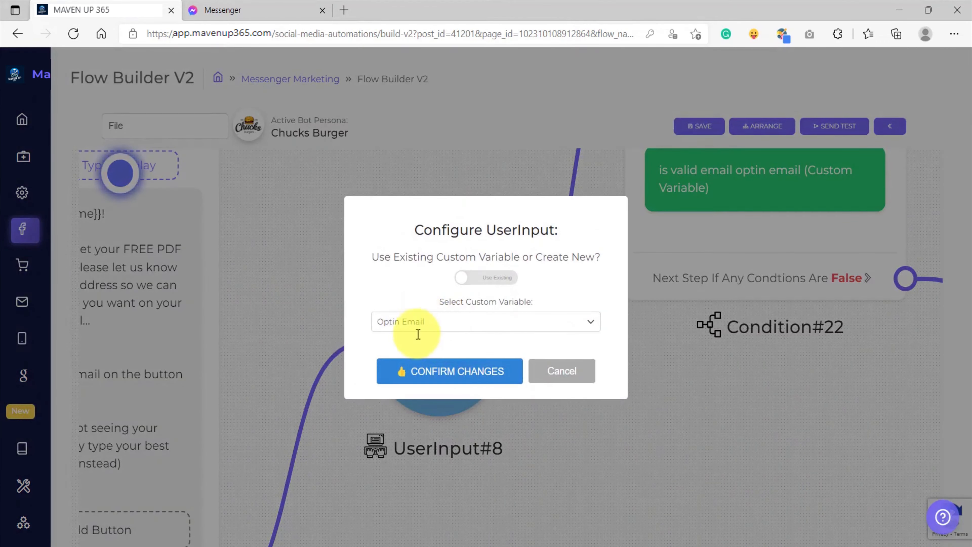
{"action": "left_click", "coordinate": [434, 371]}
{"action": "left_click_drag", "start_coordinate": [825, 366], "coordinate": [621, 452]}
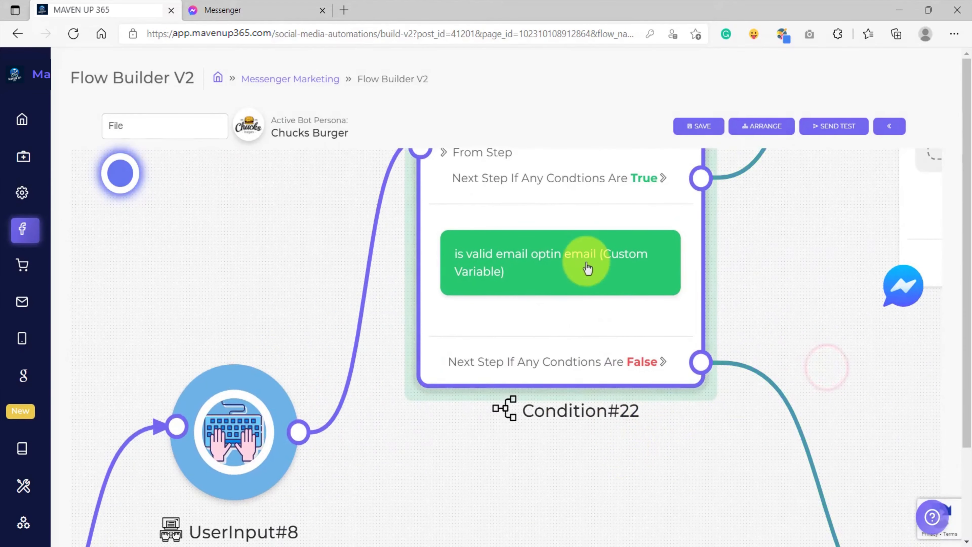
{"action": "scroll", "coordinate": [551, 258], "scroll_direction": "up", "scroll_amount": 5}
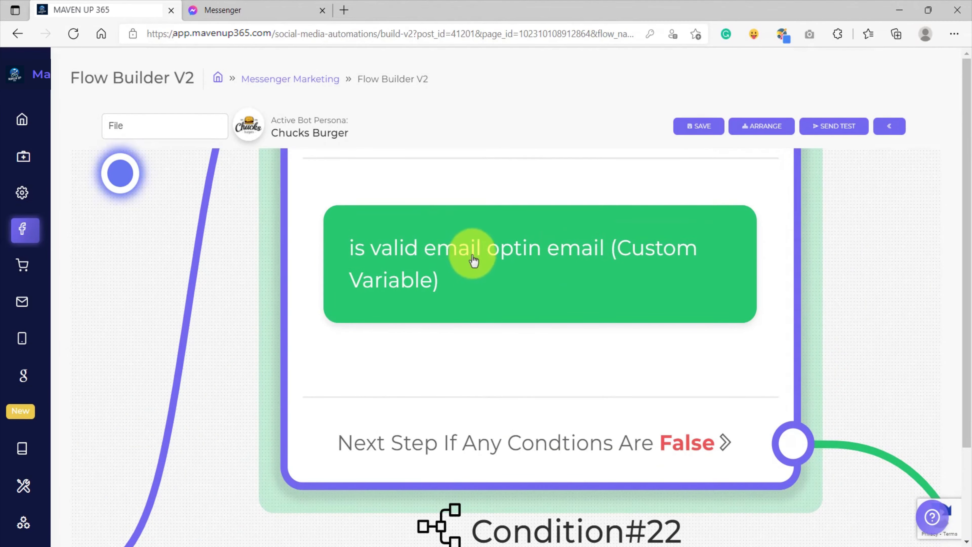
{"action": "scroll", "coordinate": [549, 268], "scroll_direction": "down", "scroll_amount": 10}
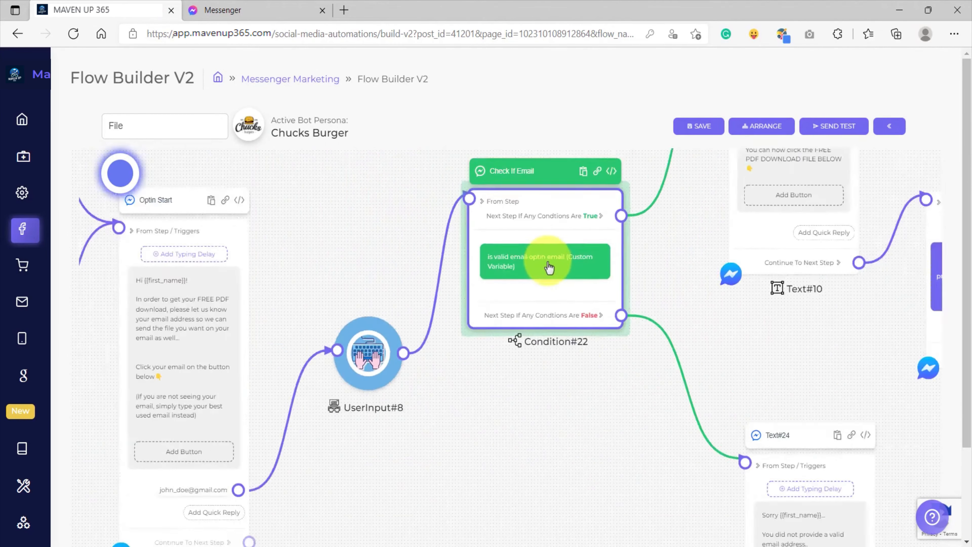
Save the flow and dismiss the confirmation.
{"action": "left_click", "coordinate": [587, 402]}
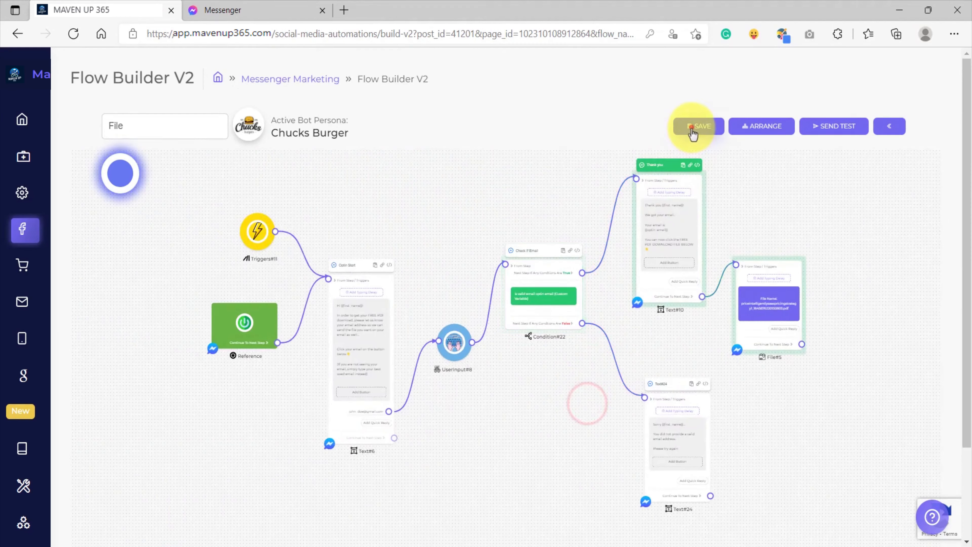
{"action": "left_click", "coordinate": [692, 130]}
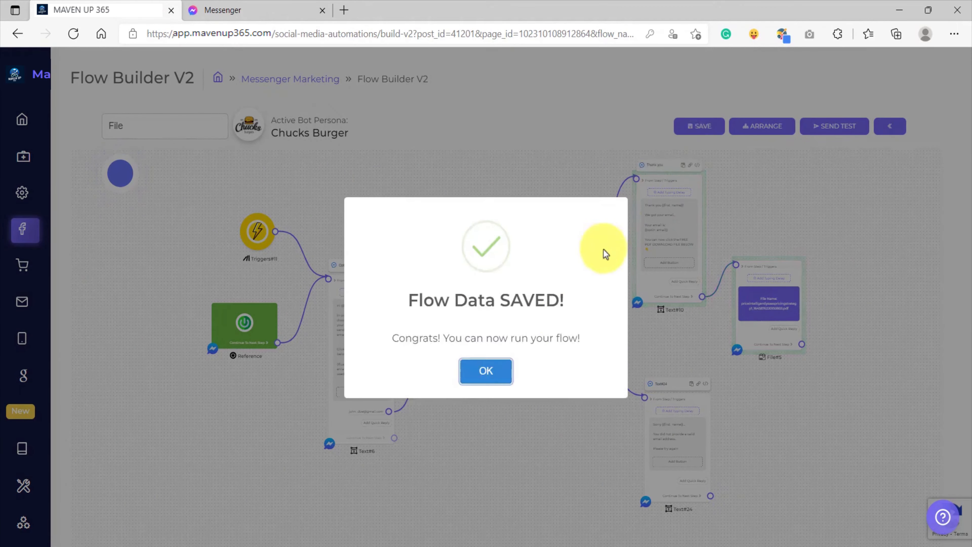
{"action": "left_click", "coordinate": [487, 371]}
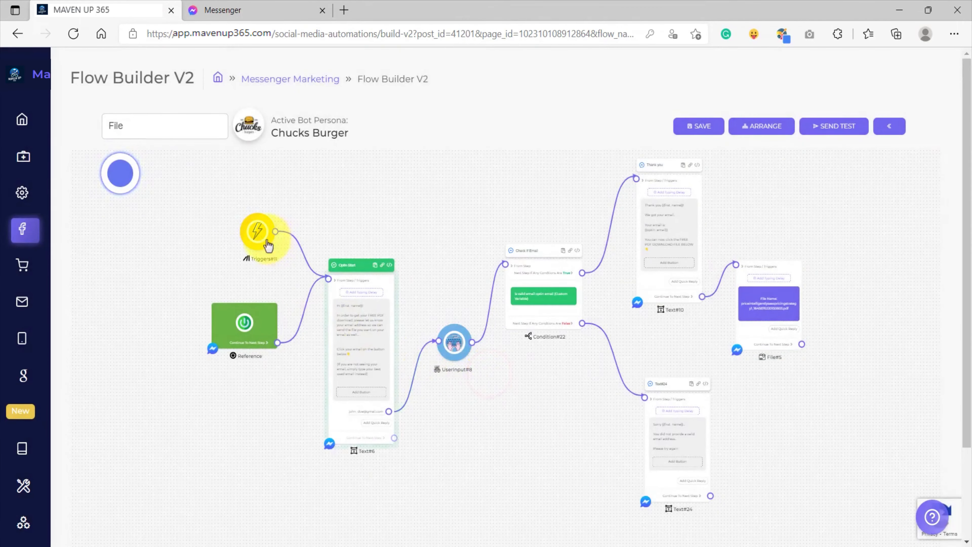
Inspect the trigger block's keyword and match settings, then close them without changes.
{"action": "left_click", "coordinate": [255, 236]}
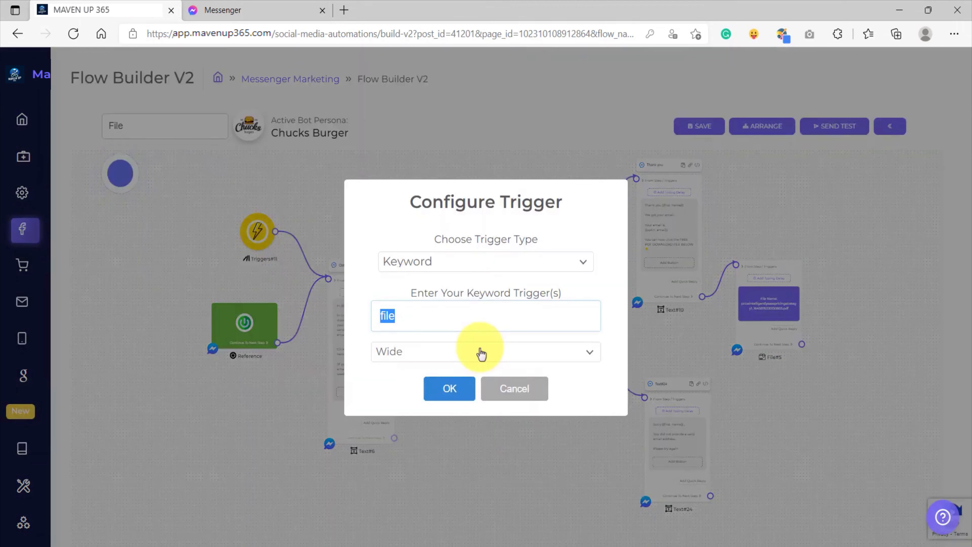
{"action": "left_click", "coordinate": [440, 314]}
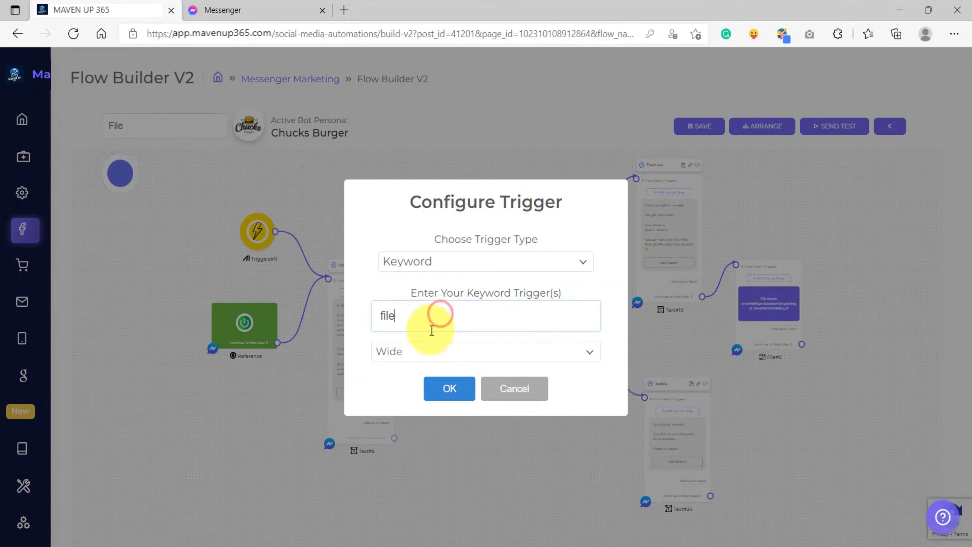
{"action": "double_click", "coordinate": [391, 315]}
{"action": "left_click", "coordinate": [521, 393]}
Switch to Messenger and send the keyword "file" in the Chucks Burger chat to start the flow.
{"action": "key", "text": "ctrl+Tab"}
{"action": "type", "text": "file"}
{"action": "key", "text": "Return"}
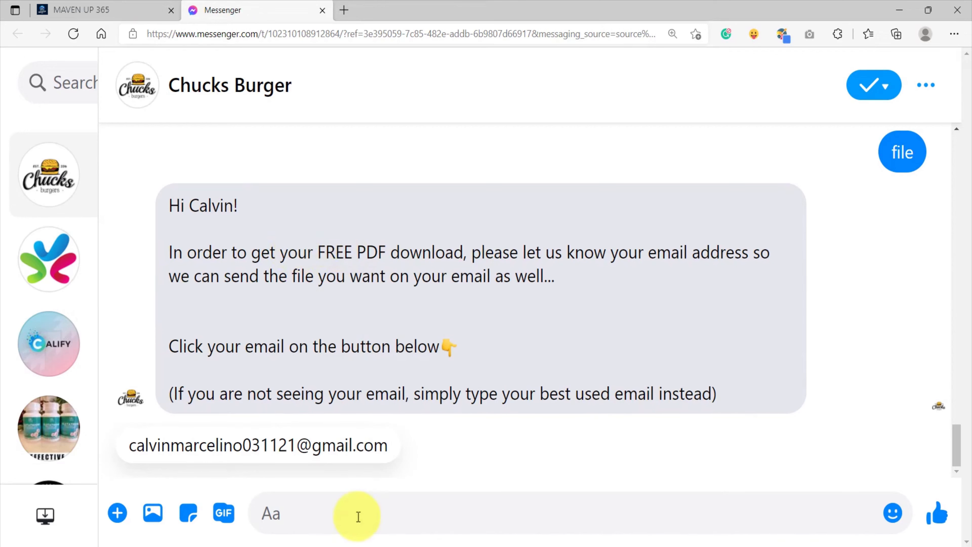
Reply to the email request with "this is not a valid email address" and read the bot's response.
{"action": "type", "text": "this is not a valid email address"}
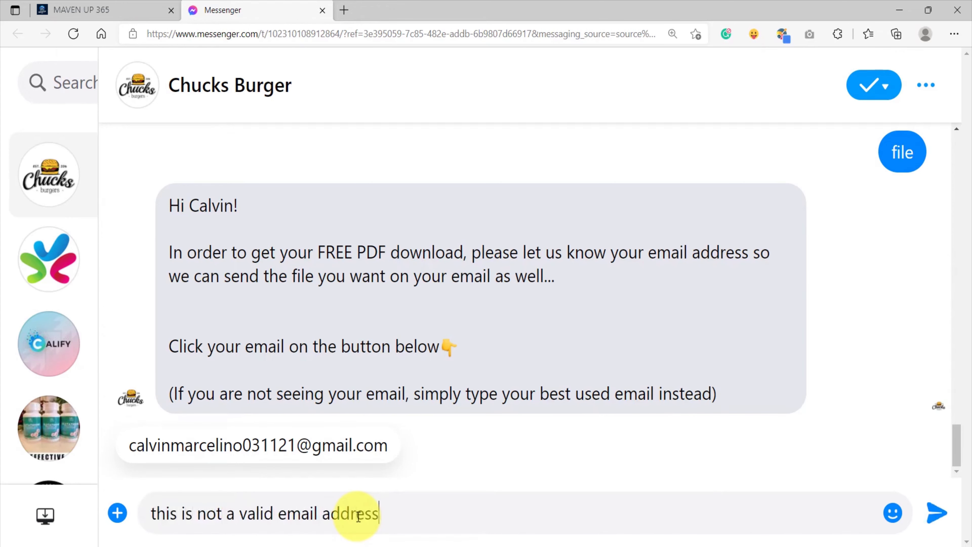
{"action": "key", "text": "Return"}
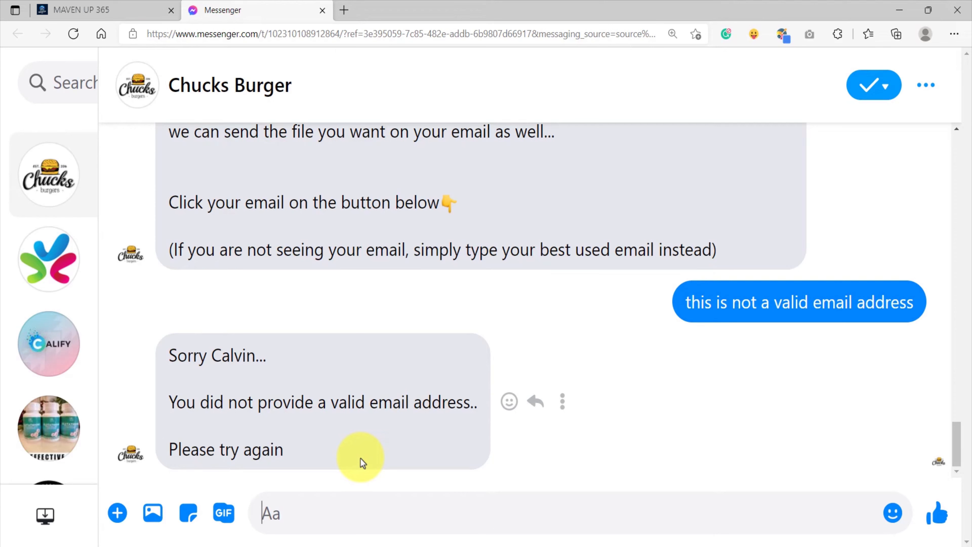
{"action": "left_click_drag", "start_coordinate": [890, 301], "coordinate": [911, 302]}
{"action": "left_click", "coordinate": [805, 302]}
{"action": "left_click_drag", "start_coordinate": [202, 383], "coordinate": [312, 453]}
{"action": "left_click", "coordinate": [349, 514]}
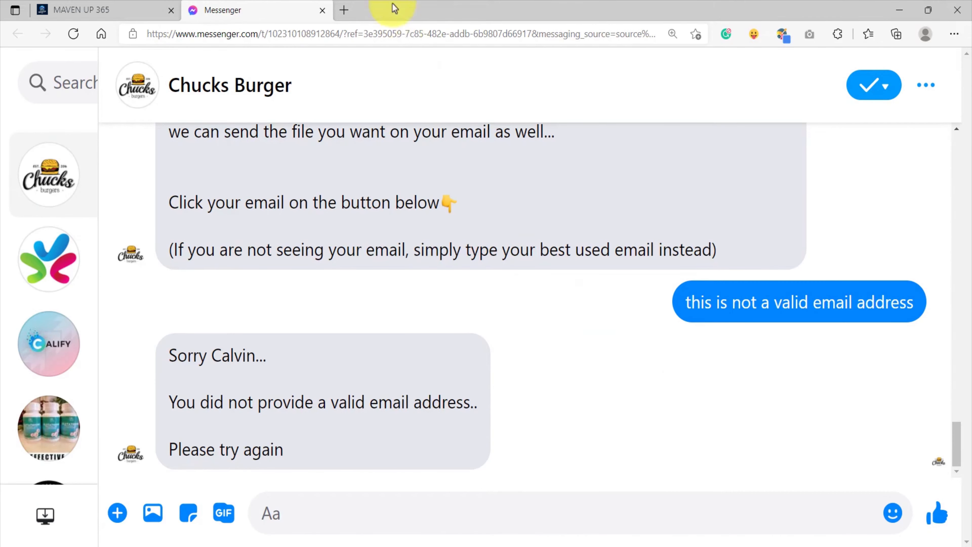
Return to the flow builder and examine the valid email rule in the Check If Email condition.
{"action": "left_click", "coordinate": [115, 10]}
{"action": "left_click_drag", "start_coordinate": [601, 454], "coordinate": [558, 401]}
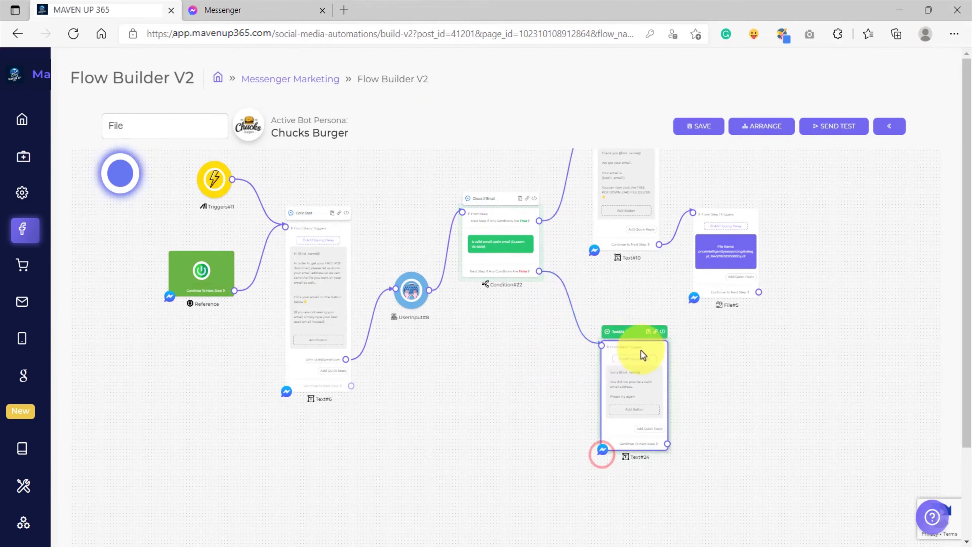
{"action": "left_click_drag", "start_coordinate": [641, 350], "coordinate": [596, 347]}
{"action": "scroll", "coordinate": [558, 284], "scroll_direction": "up", "scroll_amount": 8}
{"action": "left_click_drag", "start_coordinate": [589, 294], "coordinate": [632, 400]}
{"action": "double_click", "coordinate": [435, 261]}
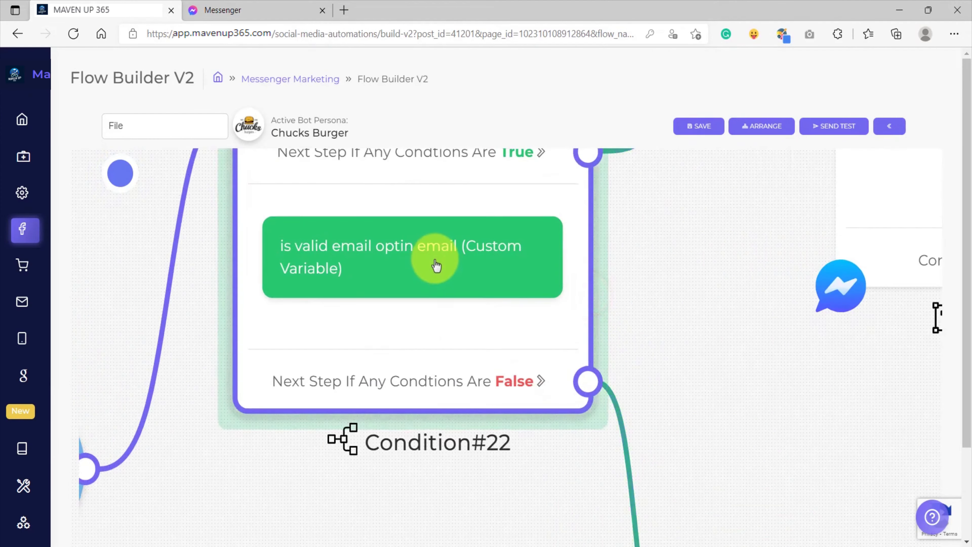
{"action": "scroll", "coordinate": [436, 261], "scroll_direction": "down", "scroll_amount": 9}
Follow the condition's False branch and examine the Sorry message and its next-step output.
{"action": "left_click_drag", "start_coordinate": [601, 361], "coordinate": [581, 216]}
{"action": "double_click", "coordinate": [570, 295]}
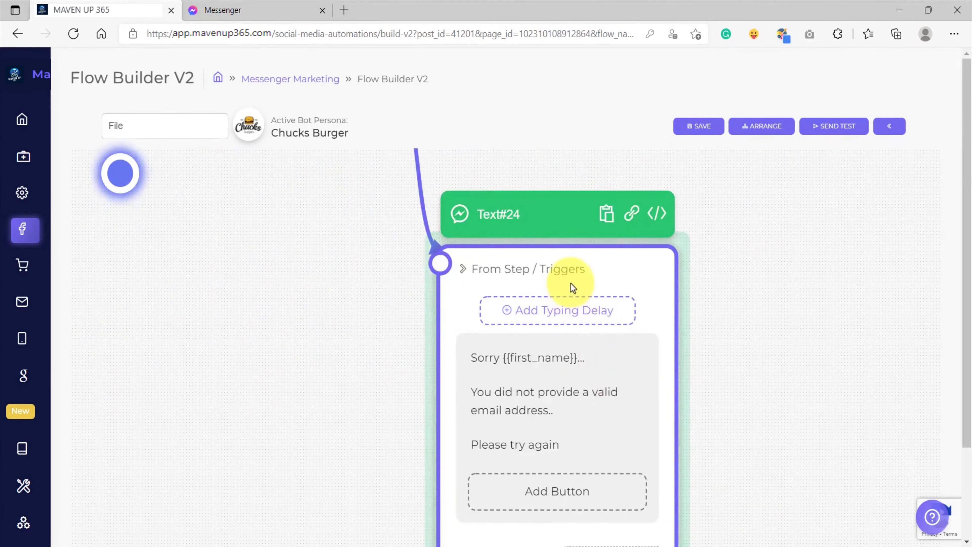
{"action": "left_click_drag", "start_coordinate": [390, 402], "coordinate": [411, 353]}
{"action": "scroll", "coordinate": [402, 362], "scroll_direction": "down", "scroll_amount": 4}
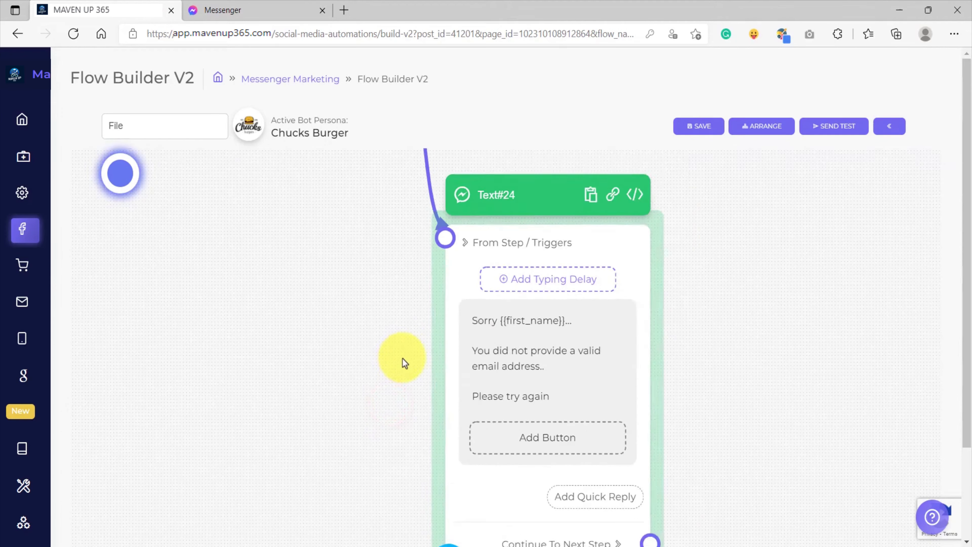
{"action": "double_click", "coordinate": [505, 369]}
{"action": "scroll", "coordinate": [515, 356], "scroll_direction": "down", "scroll_amount": 4}
{"action": "left_click_drag", "start_coordinate": [565, 260], "coordinate": [600, 229]}
{"action": "scroll", "coordinate": [685, 291], "scroll_direction": "down", "scroll_amount": 5}
{"action": "left_click_drag", "start_coordinate": [708, 311], "coordinate": [664, 316]}
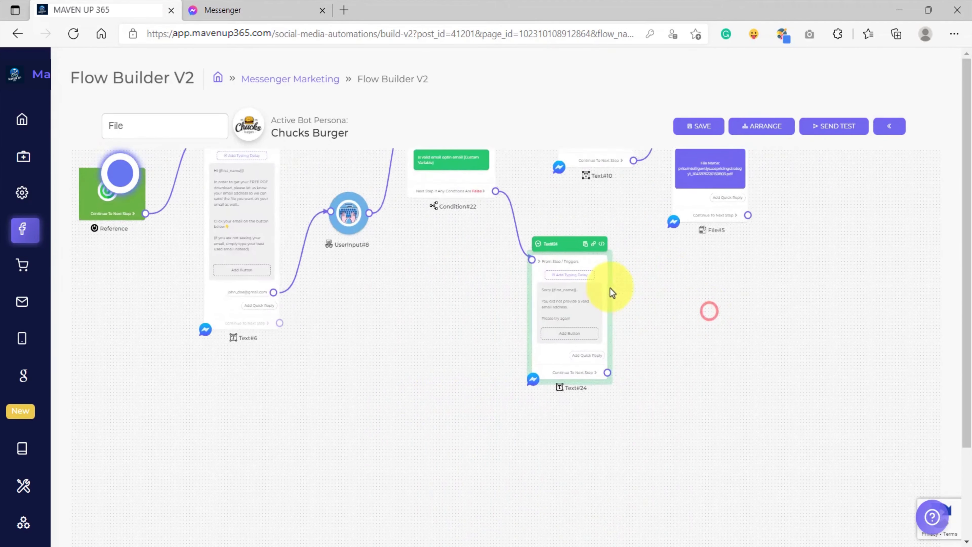
Connect the Sorry message's Continue To Next Step output to the input of the Optin Start message.
{"action": "scroll", "coordinate": [610, 291], "scroll_direction": "up", "scroll_amount": 4}
{"action": "scroll", "coordinate": [647, 318], "scroll_direction": "down", "scroll_amount": 3}
{"action": "scroll", "coordinate": [647, 319], "scroll_direction": "down", "scroll_amount": 1}
{"action": "scroll", "coordinate": [653, 370], "scroll_direction": "up", "scroll_amount": 5}
{"action": "left_click_drag", "start_coordinate": [641, 444], "coordinate": [690, 371]}
{"action": "scroll", "coordinate": [670, 360], "scroll_direction": "down", "scroll_amount": 5}
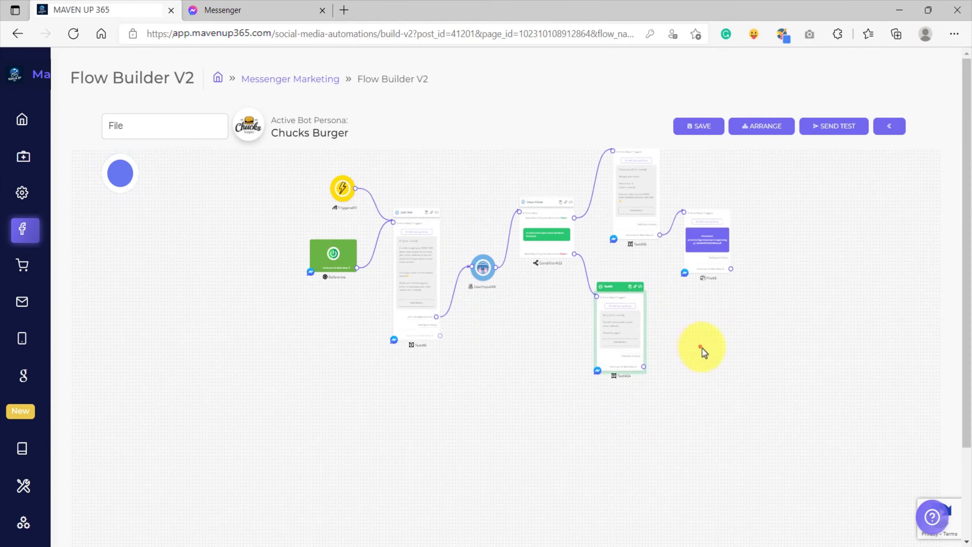
{"action": "left_click_drag", "start_coordinate": [691, 374], "coordinate": [440, 217]}
{"action": "scroll", "coordinate": [440, 226], "scroll_direction": "up", "scroll_amount": 3}
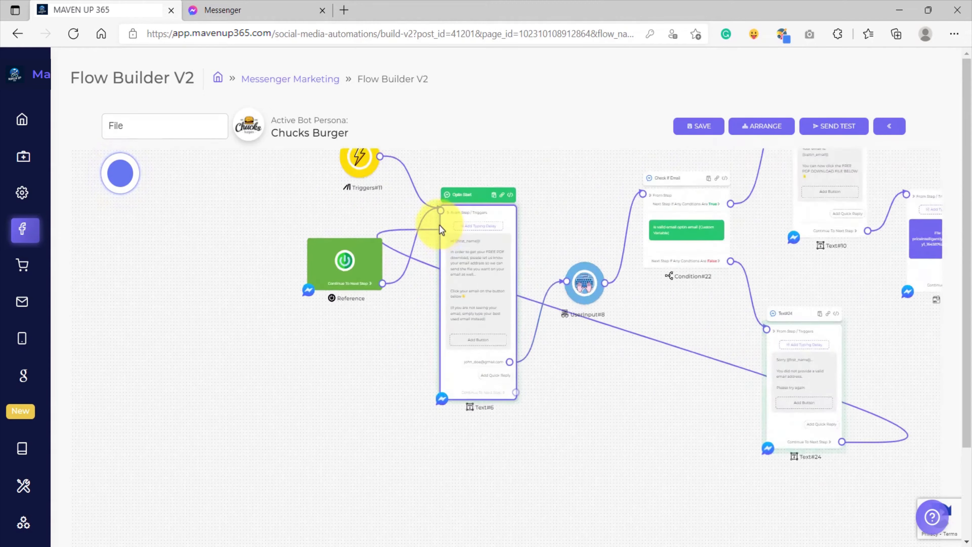
Trace the flow from the Optin Start input through the valid email condition's False branch to the Sorry message.
{"action": "scroll", "coordinate": [441, 228], "scroll_direction": "up", "scroll_amount": 5}
{"action": "left_click", "coordinate": [470, 232]}
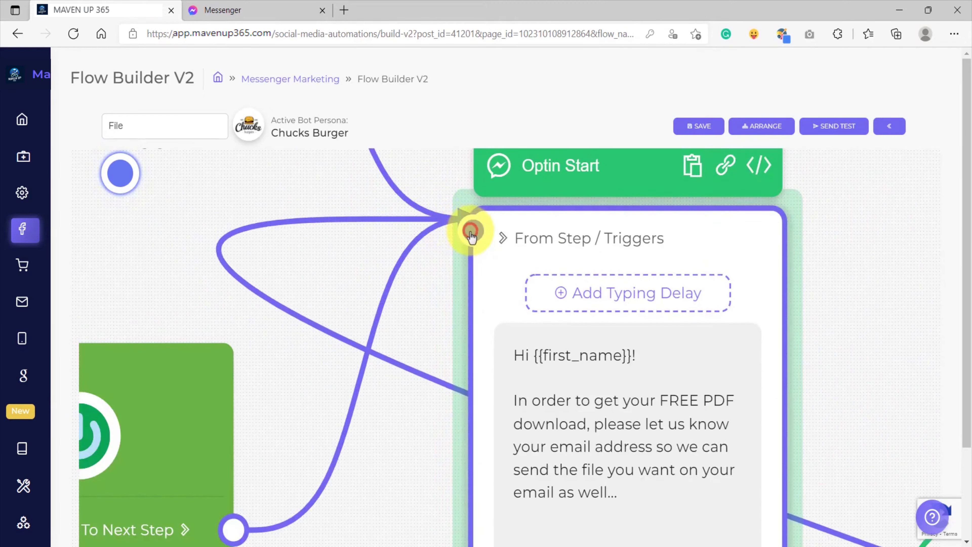
{"action": "scroll", "coordinate": [473, 226], "scroll_direction": "down", "scroll_amount": 5}
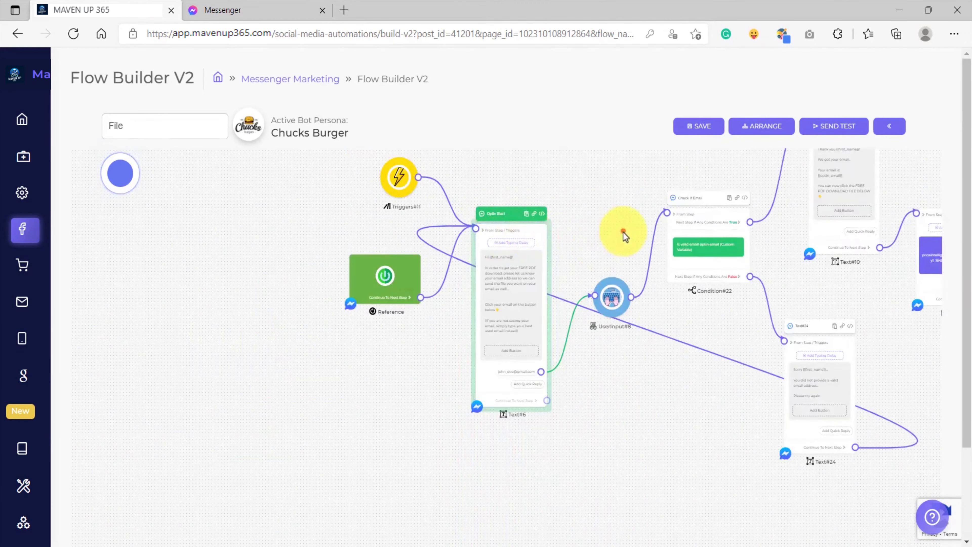
{"action": "left_click_drag", "start_coordinate": [624, 231], "coordinate": [532, 256]}
{"action": "left_click", "coordinate": [531, 256]}
{"action": "scroll", "coordinate": [542, 267], "scroll_direction": "up", "scroll_amount": 5}
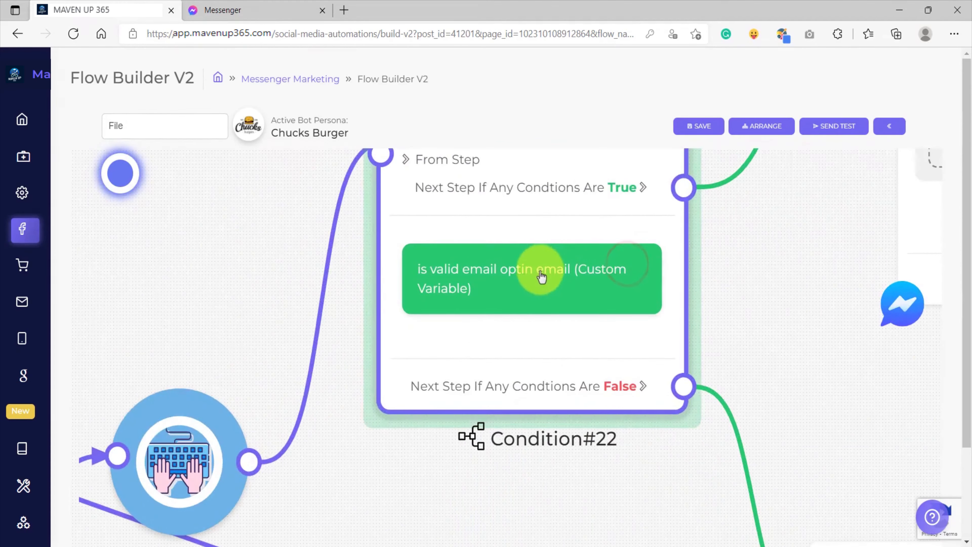
{"action": "left_click_drag", "start_coordinate": [837, 415], "coordinate": [703, 292]}
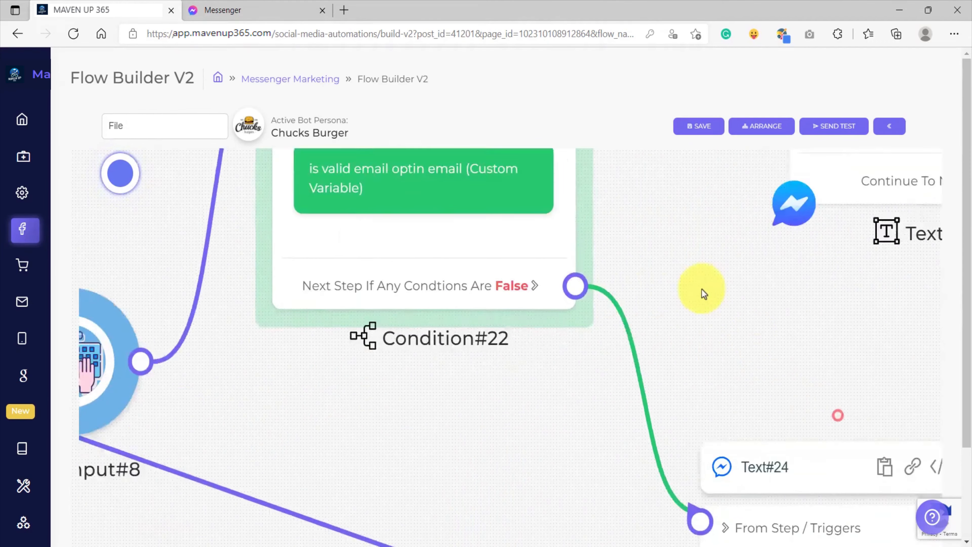
{"action": "scroll", "coordinate": [703, 293], "scroll_direction": "down", "scroll_amount": 4}
{"action": "left_click_drag", "start_coordinate": [740, 326], "coordinate": [620, 227]}
{"action": "scroll", "coordinate": [620, 333], "scroll_direction": "up", "scroll_amount": 1}
{"action": "scroll", "coordinate": [620, 332], "scroll_direction": "up", "scroll_amount": 3}
{"action": "scroll", "coordinate": [794, 464], "scroll_direction": "down", "scroll_amount": 5}
{"action": "left_click_drag", "start_coordinate": [794, 464], "coordinate": [726, 343]}
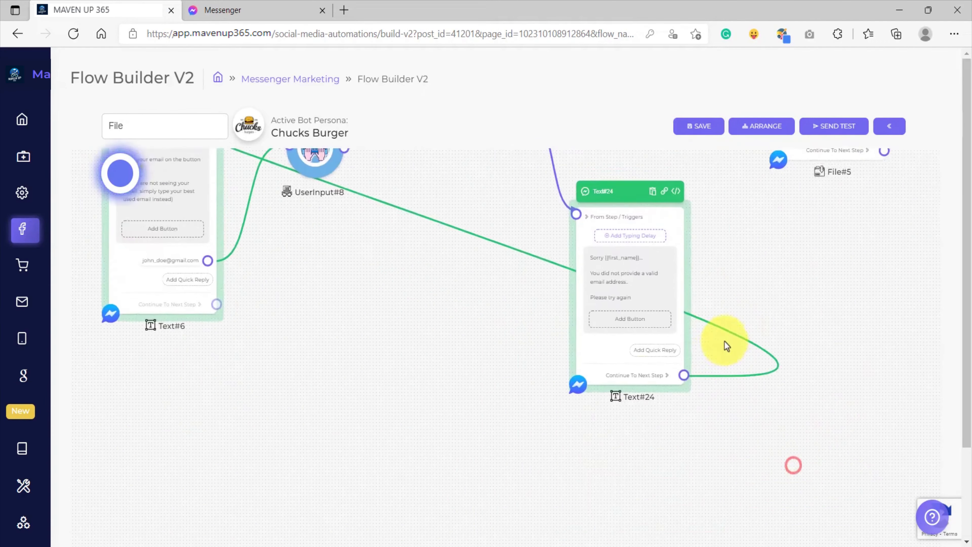
Examine the Sorry message's Continue To Next Step output and follow its link back to the Optin Start message.
{"action": "scroll", "coordinate": [635, 369], "scroll_direction": "up", "scroll_amount": 12}
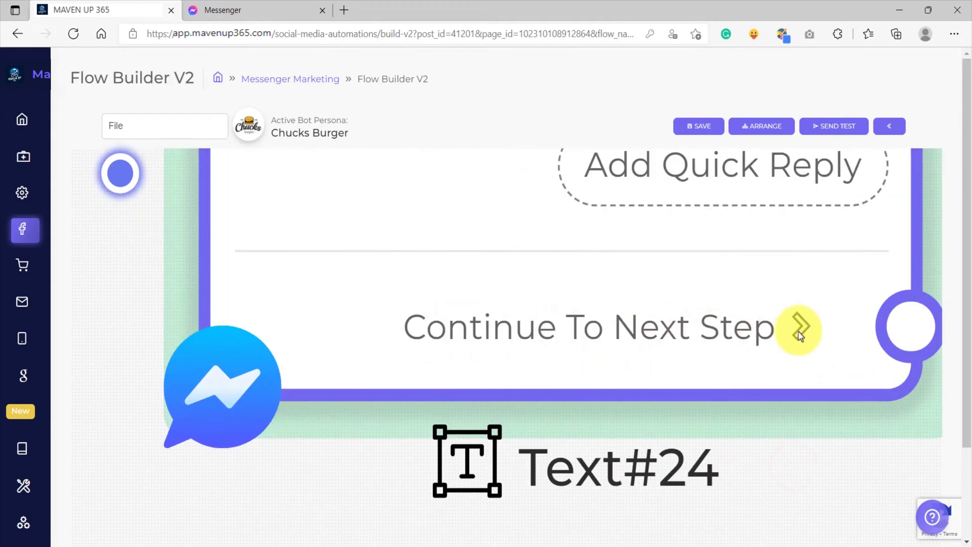
{"action": "scroll", "coordinate": [804, 335], "scroll_direction": "down", "scroll_amount": 10}
{"action": "scroll", "coordinate": [674, 306], "scroll_direction": "up", "scroll_amount": 4}
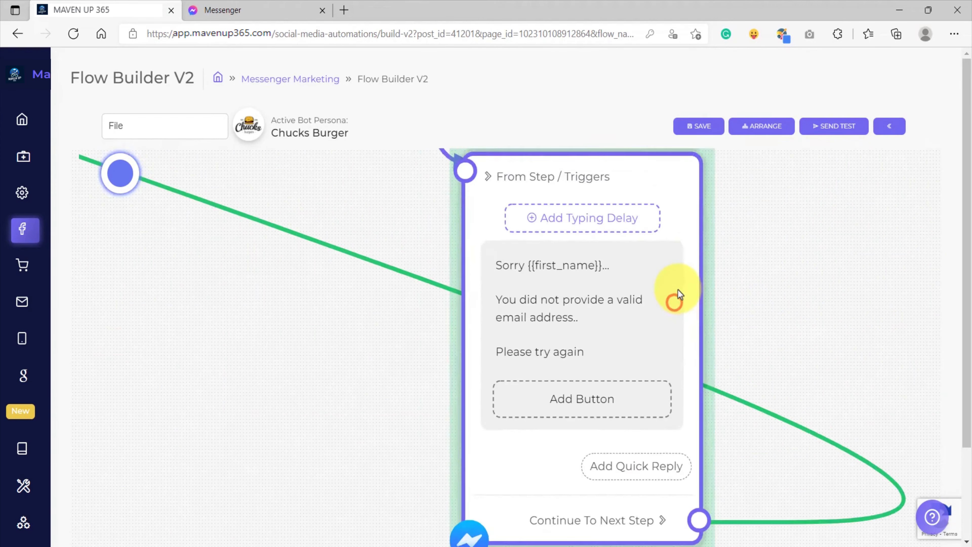
{"action": "scroll", "coordinate": [650, 287], "scroll_direction": "down", "scroll_amount": 4}
{"action": "scroll", "coordinate": [627, 300], "scroll_direction": "up", "scroll_amount": 8}
{"action": "scroll", "coordinate": [627, 300], "scroll_direction": "down", "scroll_amount": 10}
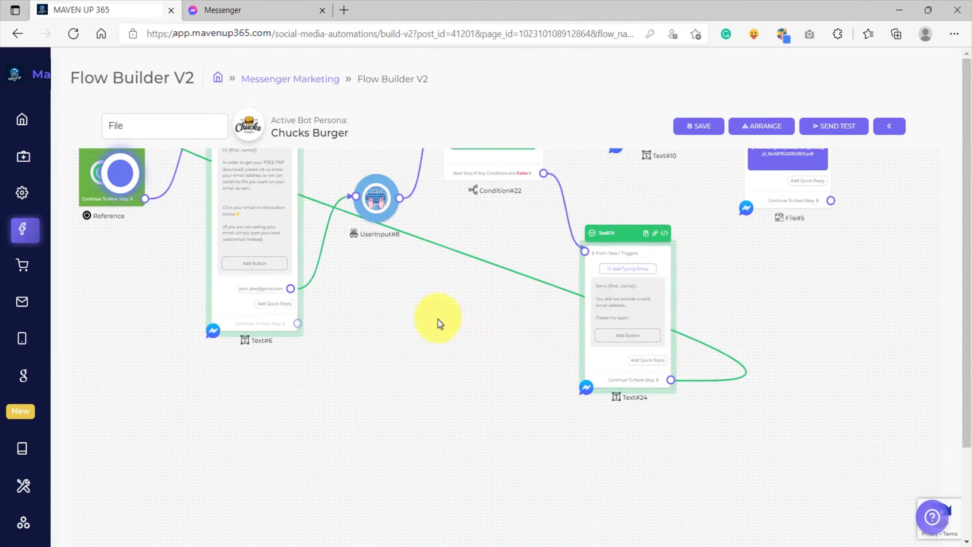
{"action": "left_click_drag", "start_coordinate": [439, 321], "coordinate": [816, 415]}
{"action": "scroll", "coordinate": [531, 311], "scroll_direction": "up", "scroll_amount": 6}
{"action": "scroll", "coordinate": [522, 308], "scroll_direction": "down", "scroll_amount": 7}
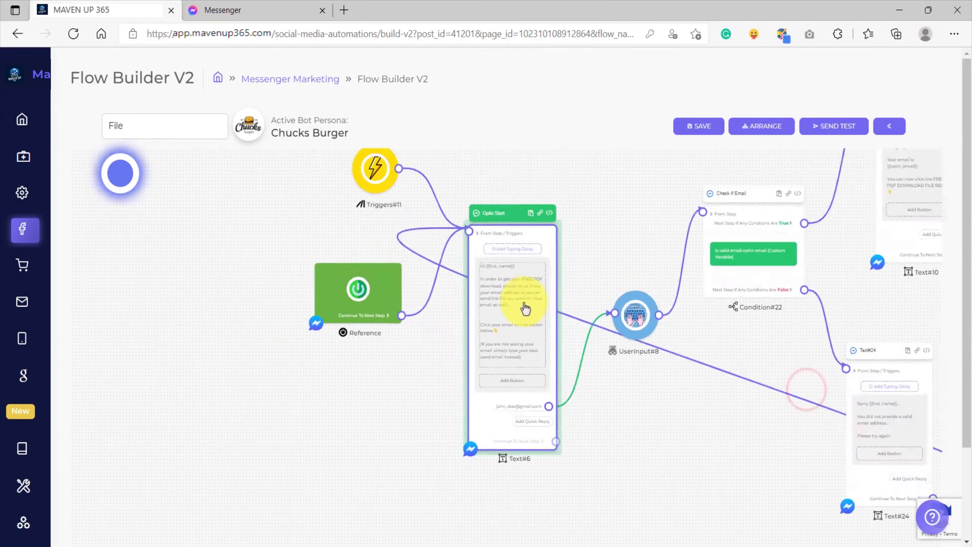
{"action": "left_click_drag", "start_coordinate": [737, 405], "coordinate": [527, 330]}
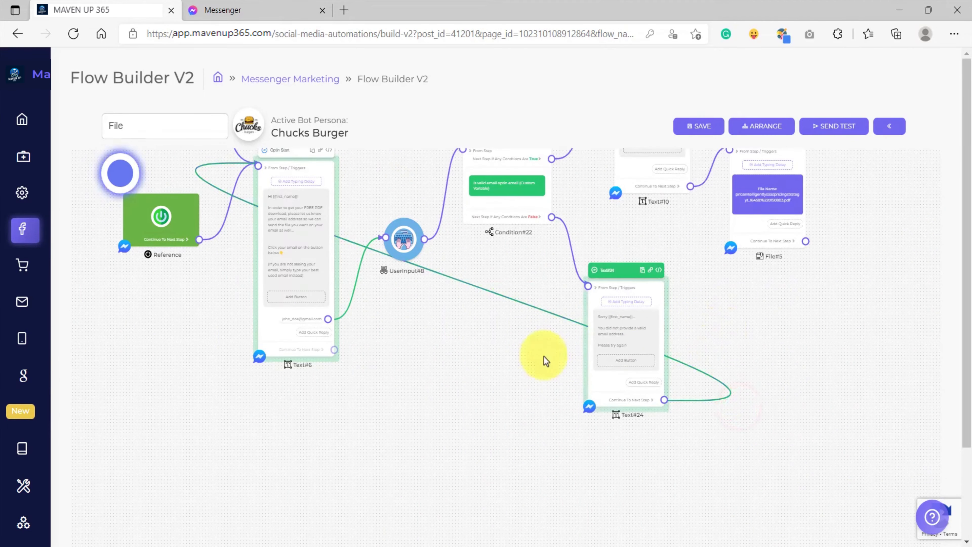
{"action": "left_click_drag", "start_coordinate": [414, 345], "coordinate": [553, 413]}
{"action": "scroll", "coordinate": [433, 321], "scroll_direction": "up", "scroll_amount": 5}
{"action": "scroll", "coordinate": [434, 322], "scroll_direction": "down", "scroll_amount": 7}
{"action": "scroll", "coordinate": [608, 419], "scroll_direction": "up", "scroll_amount": 8}
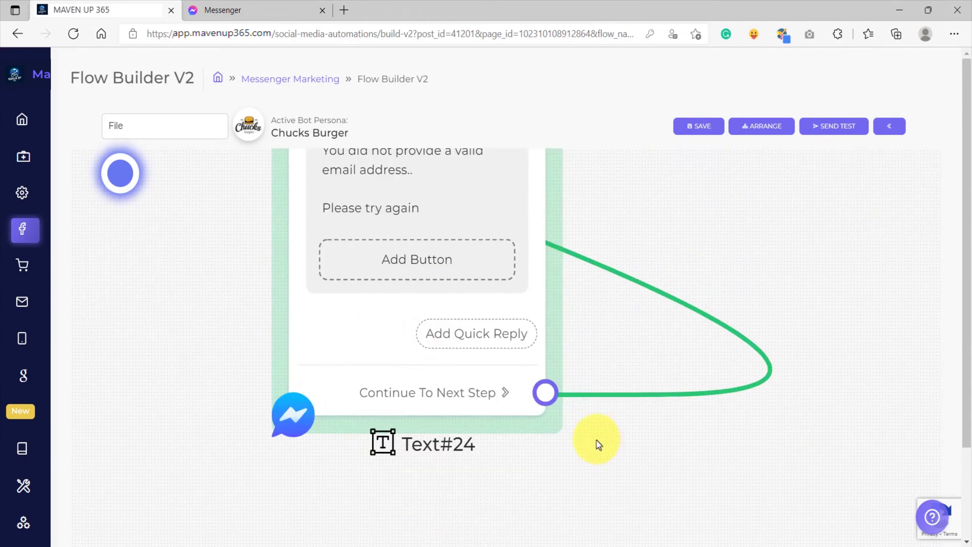
{"action": "scroll", "coordinate": [590, 425], "scroll_direction": "down", "scroll_amount": 6}
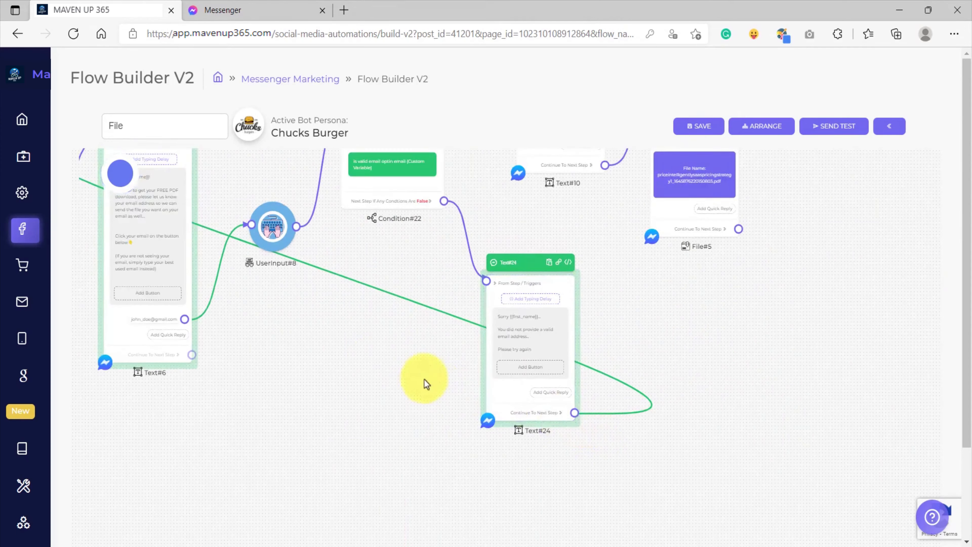
{"action": "scroll", "coordinate": [469, 326], "scroll_direction": "down", "scroll_amount": 3}
{"action": "scroll", "coordinate": [575, 384], "scroll_direction": "up", "scroll_amount": 6}
{"action": "scroll", "coordinate": [451, 352], "scroll_direction": "down", "scroll_amount": 6}
{"action": "left_click_drag", "start_coordinate": [451, 352], "coordinate": [573, 386]}
{"action": "scroll", "coordinate": [425, 176], "scroll_direction": "up", "scroll_amount": 5}
Save the flow with the Sorry message looping back to Optin Start.
{"action": "scroll", "coordinate": [419, 191], "scroll_direction": "down", "scroll_amount": 2}
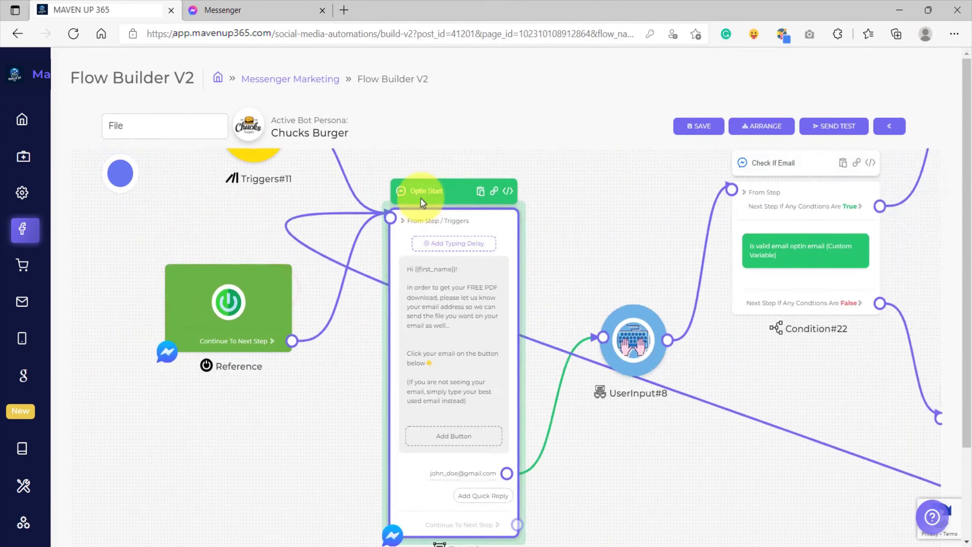
{"action": "scroll", "coordinate": [462, 289], "scroll_direction": "down", "scroll_amount": 3}
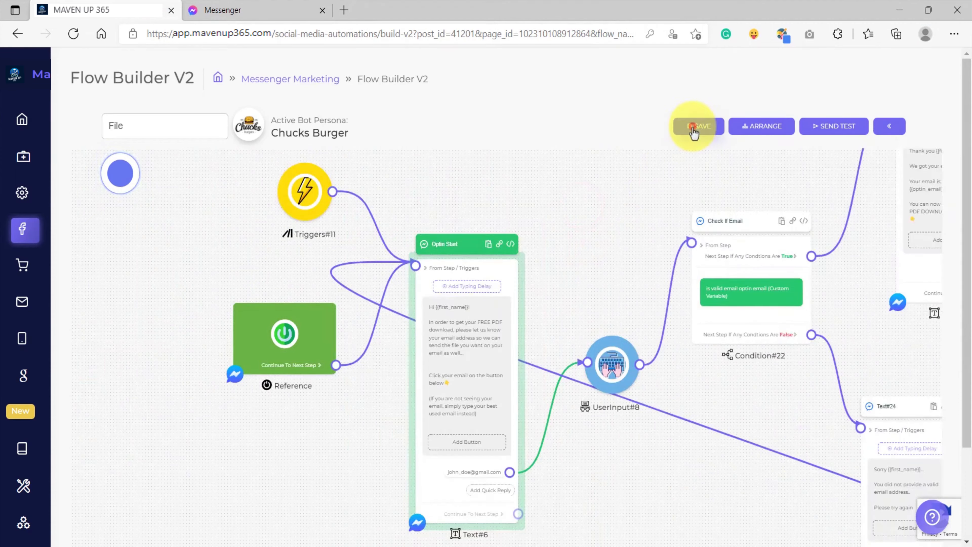
{"action": "left_click", "coordinate": [693, 127]}
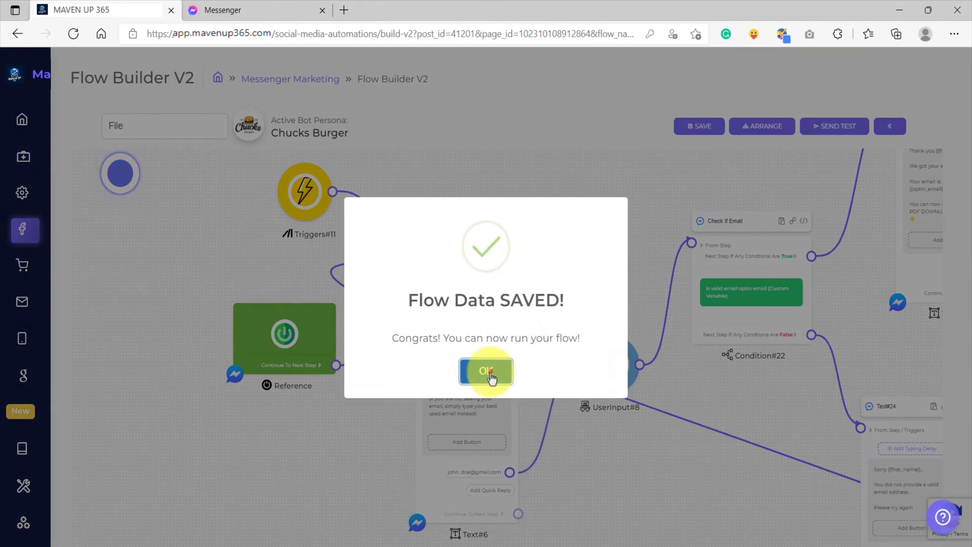
Dismiss the save confirmation, switch to the Messenger chat with Chucks Burger, and send "file" to start the flow.
{"action": "left_click", "coordinate": [485, 371]}
{"action": "left_click", "coordinate": [249, 9]}
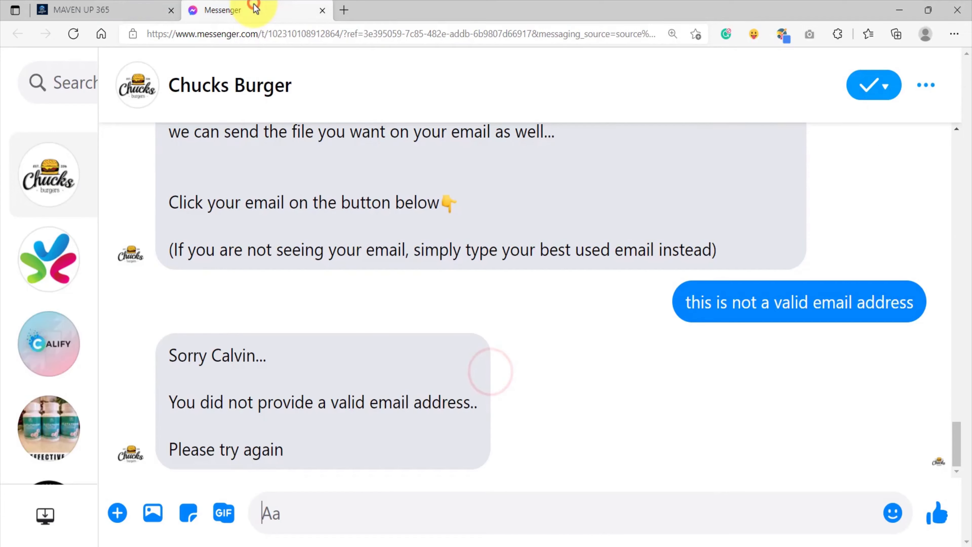
{"action": "left_click", "coordinate": [371, 513]}
{"action": "type", "text": "file"}
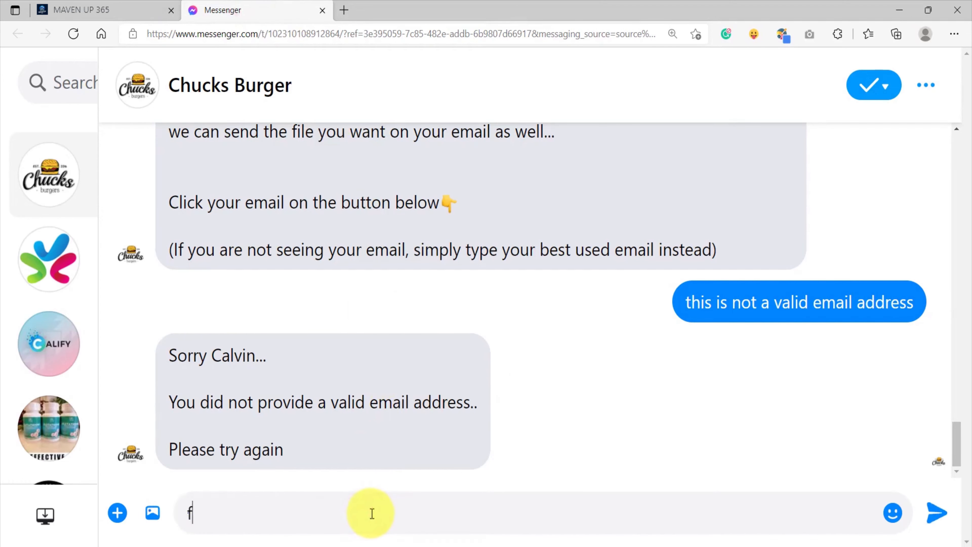
{"action": "key", "text": "Return"}
{"action": "left_click_drag", "start_coordinate": [174, 200], "coordinate": [369, 310]}
{"action": "left_click", "coordinate": [368, 308]}
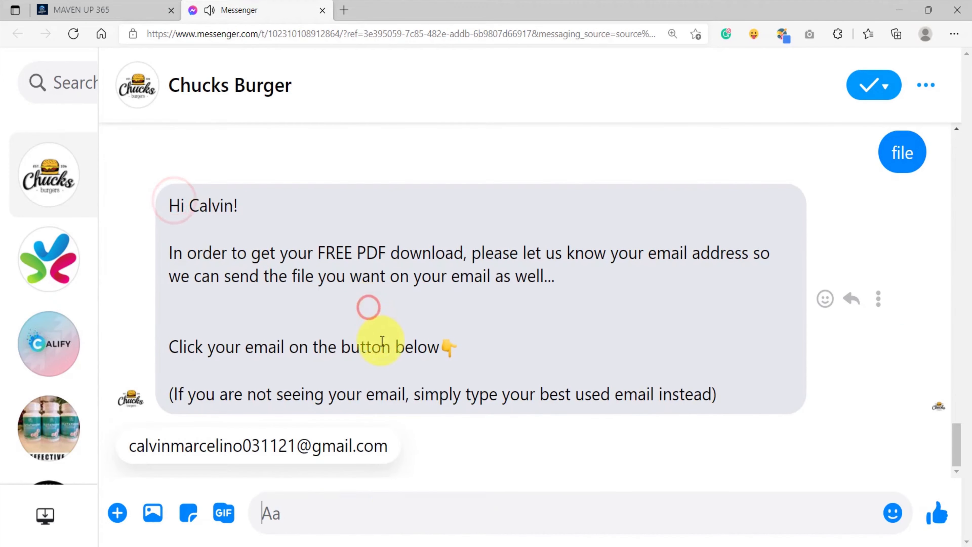
Reply to the email request with the invalid text "lkjaldkjasldj kjasdlkjasd lkjasldkjasd".
{"action": "left_click", "coordinate": [383, 509]}
{"action": "type", "text": "lkjaldkjasldj"}
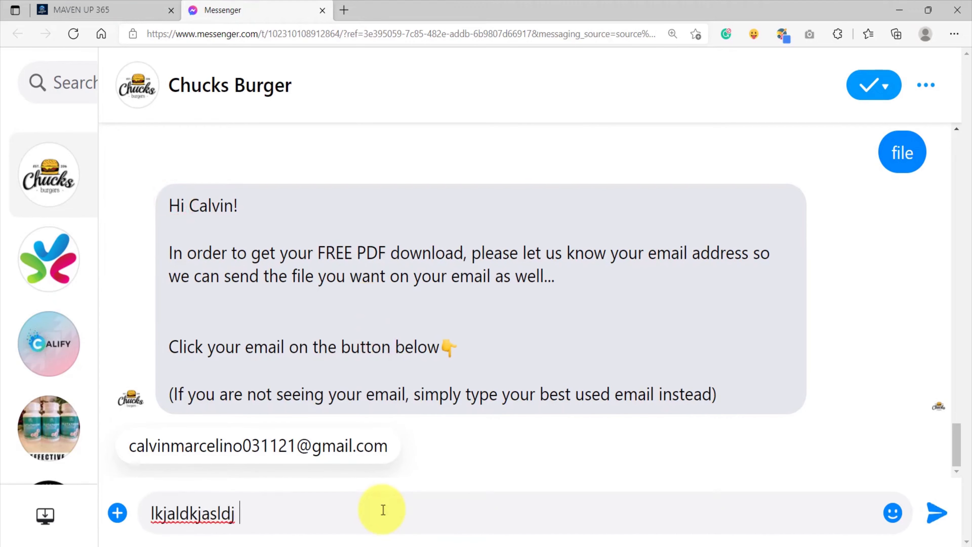
{"action": "type", "text": " kjasdlkjasd lkjasldkjasd"}
{"action": "key", "text": "Return"}
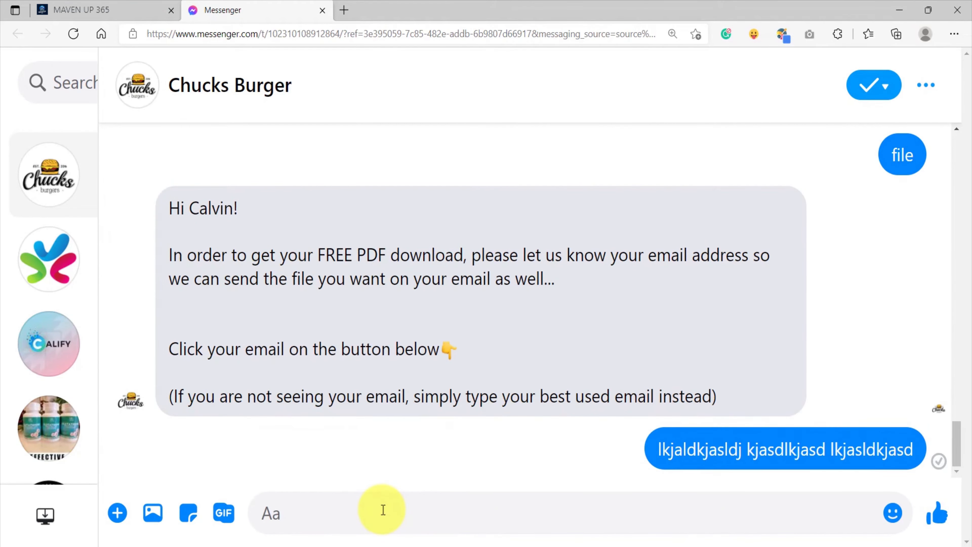
Review the bot's replies to the invalid email, from the Sorry message through the opt-in message.
{"action": "scroll", "coordinate": [445, 401], "scroll_direction": "up", "scroll_amount": 4}
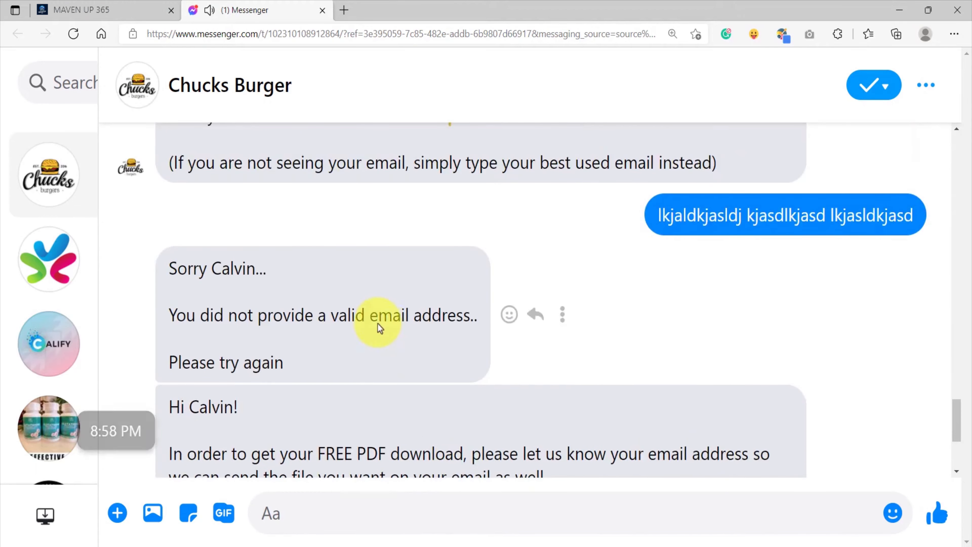
{"action": "left_click_drag", "start_coordinate": [171, 267], "coordinate": [282, 311]}
{"action": "left_click", "coordinate": [325, 362]}
{"action": "scroll", "coordinate": [319, 363], "scroll_direction": "down", "scroll_amount": 2}
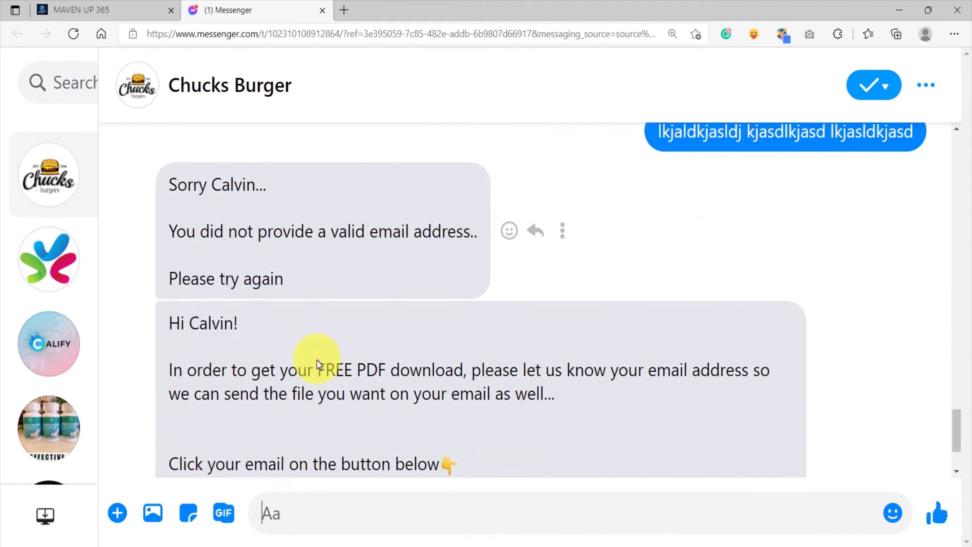
{"action": "scroll", "coordinate": [318, 361], "scroll_direction": "down", "scroll_amount": 3}
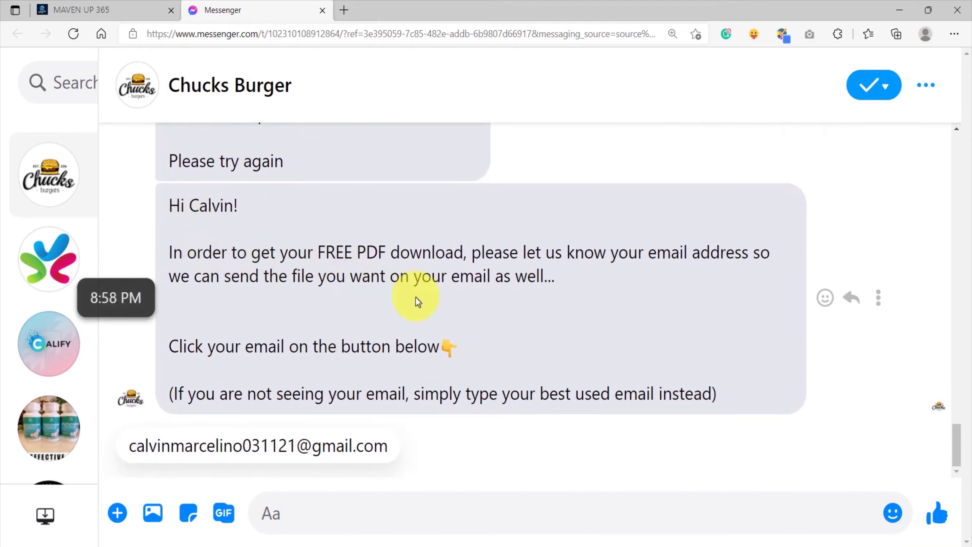
{"action": "scroll", "coordinate": [547, 370], "scroll_direction": "up", "scroll_amount": 3}
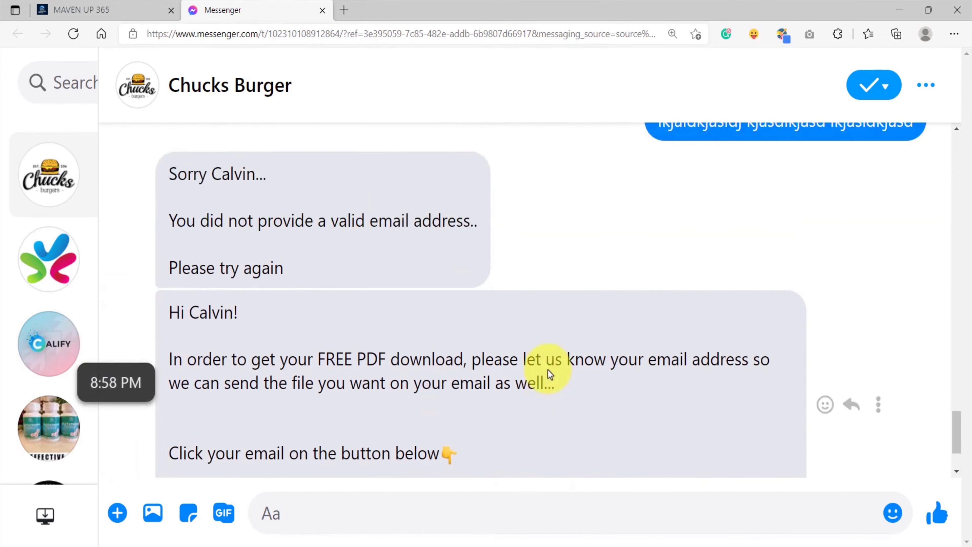
Answer the repeated opt-in message with the suggested email address quick reply.
{"action": "scroll", "coordinate": [547, 369], "scroll_direction": "down", "scroll_amount": 3}
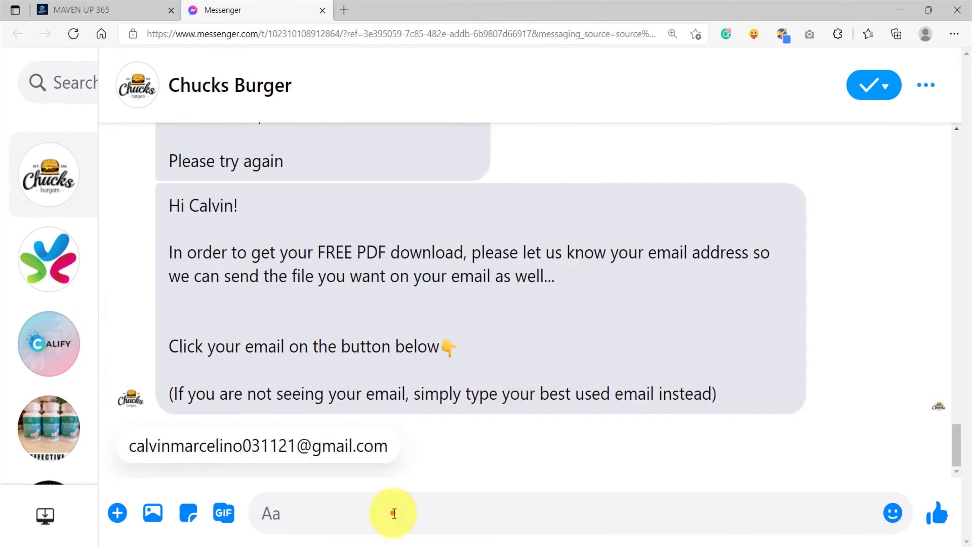
{"action": "left_click", "coordinate": [260, 450]}
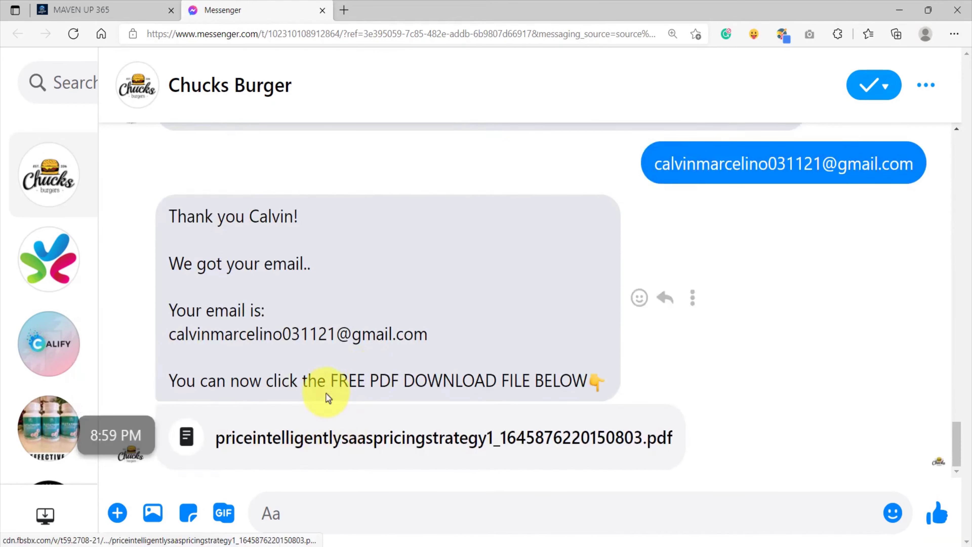
Restart the flow with "file" and answer the email request with invalid text starting "hey dude, this i".
{"action": "left_click", "coordinate": [348, 513]}
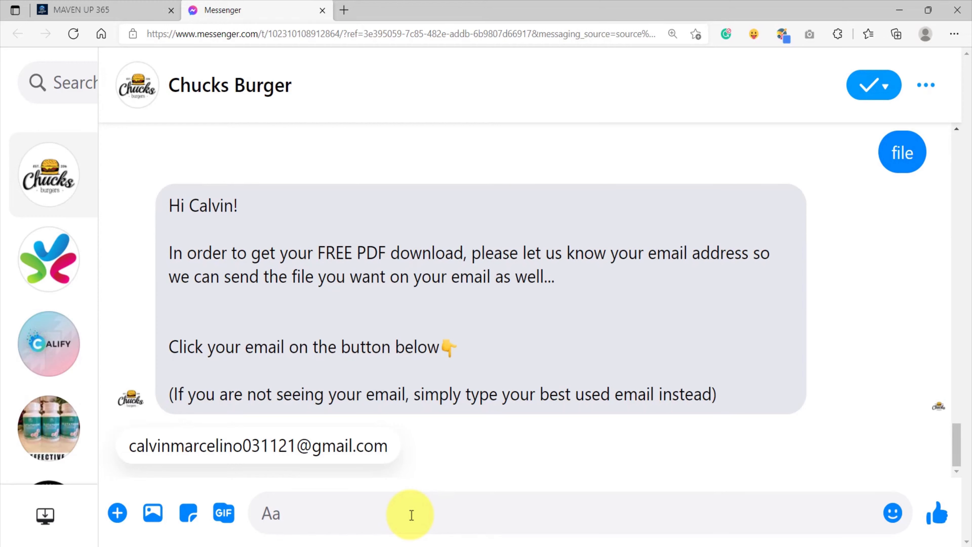
{"action": "type", "text": "hey dude, this i"}
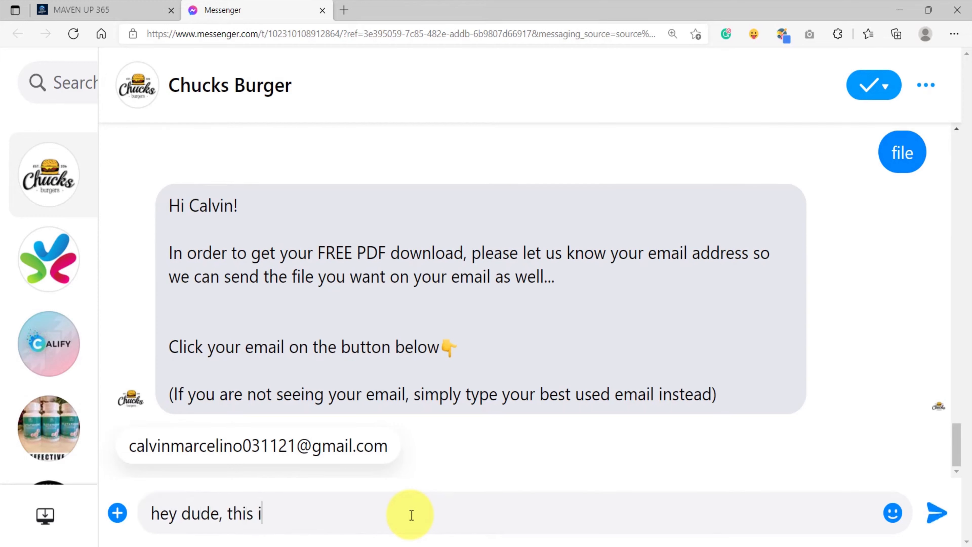